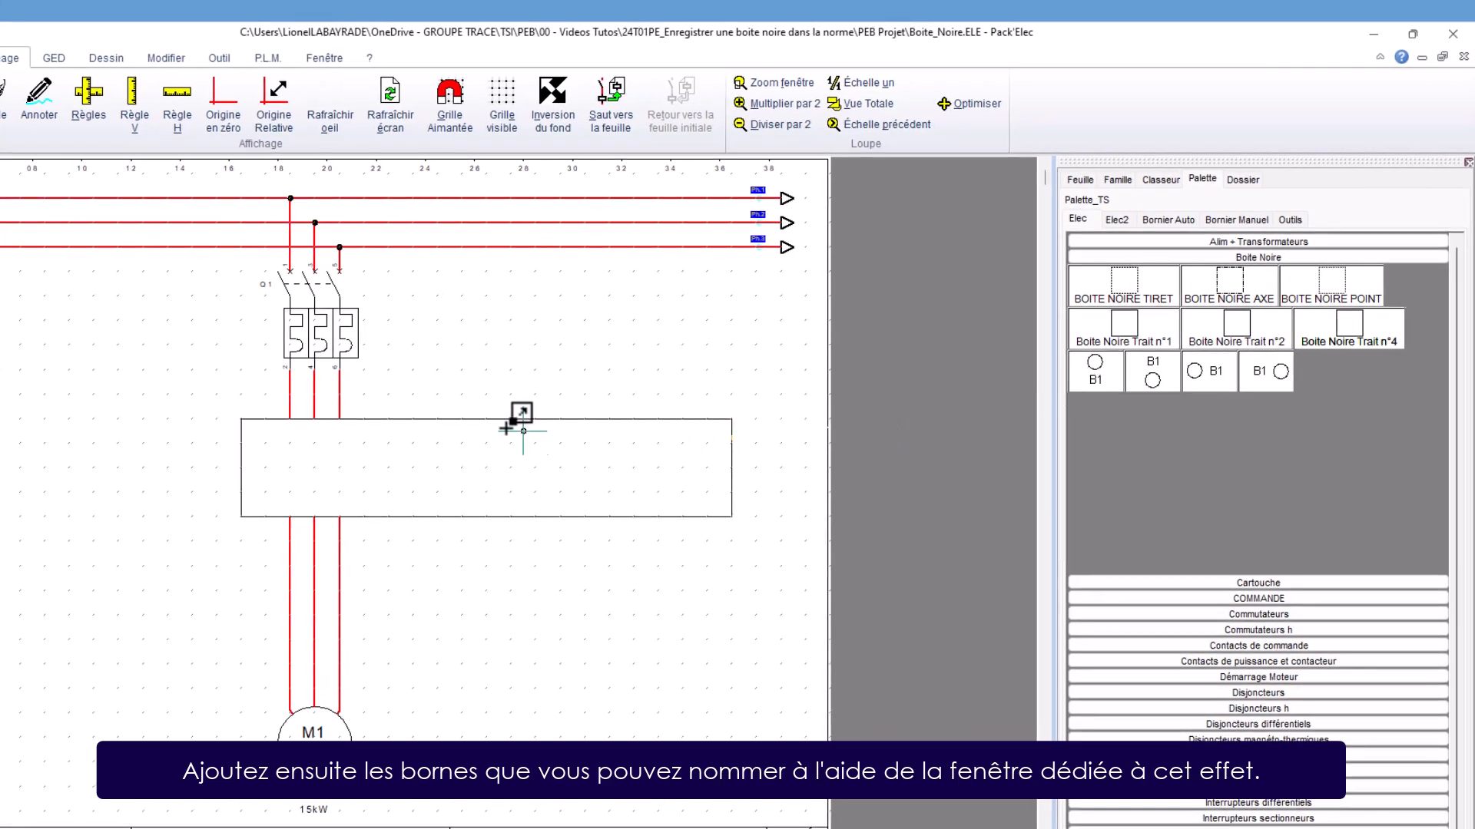
Place three terminals named R, S and T on the black box's upper edge, where the three wires from Q1 arrive.
click(293, 418)
text(R)
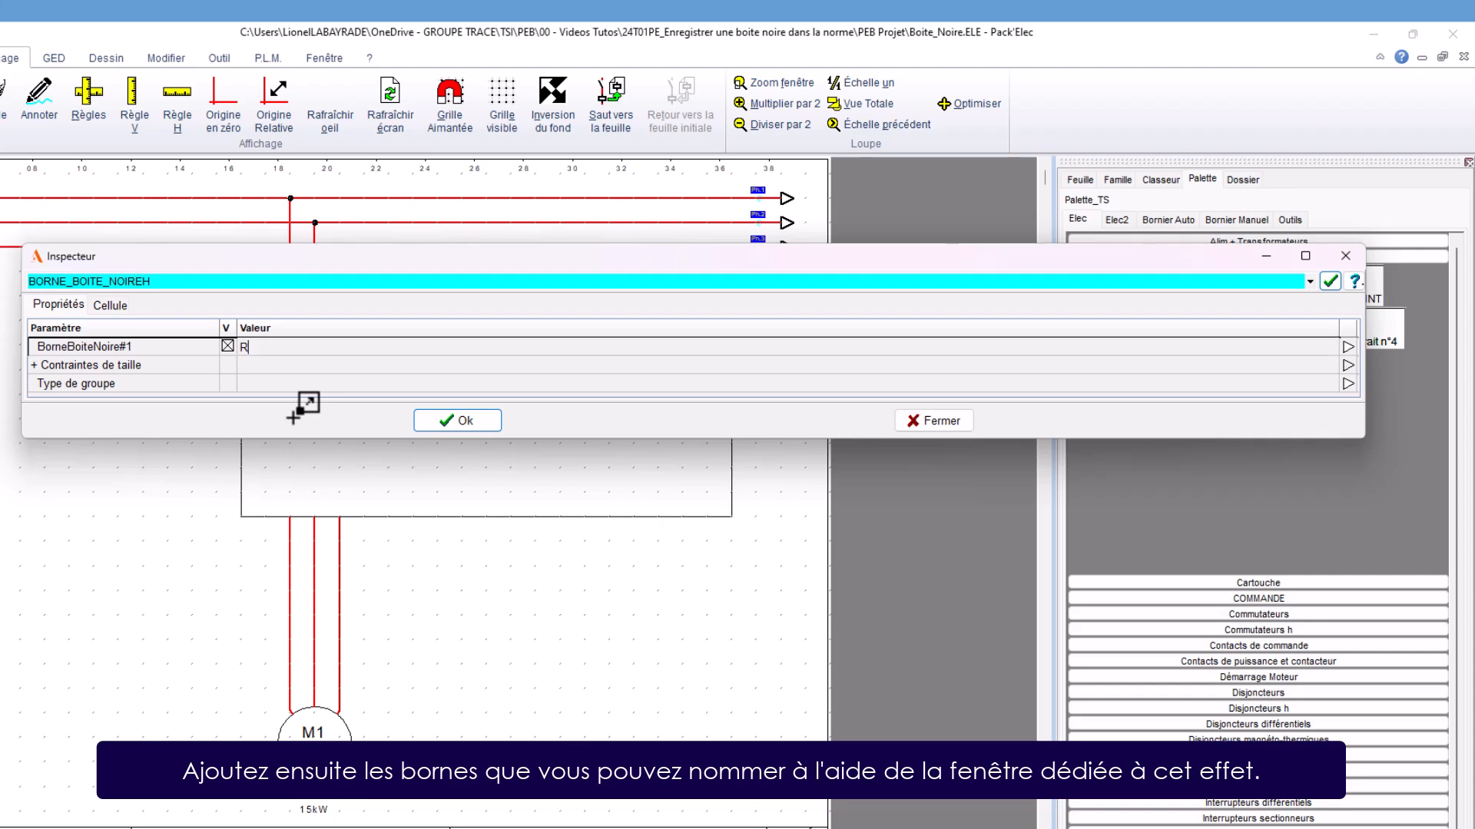
key(Return)
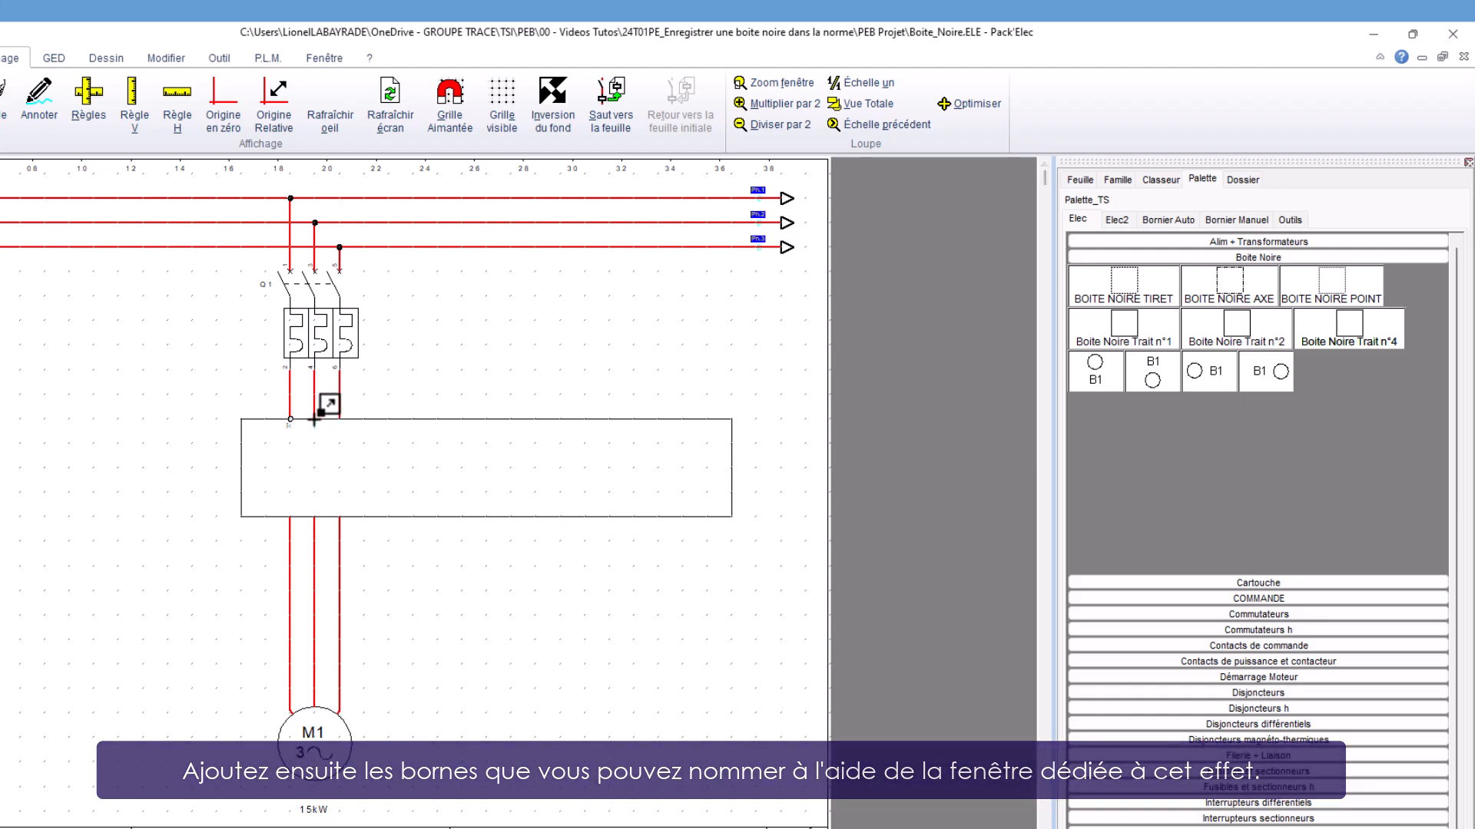
click(314, 418)
key(Return)
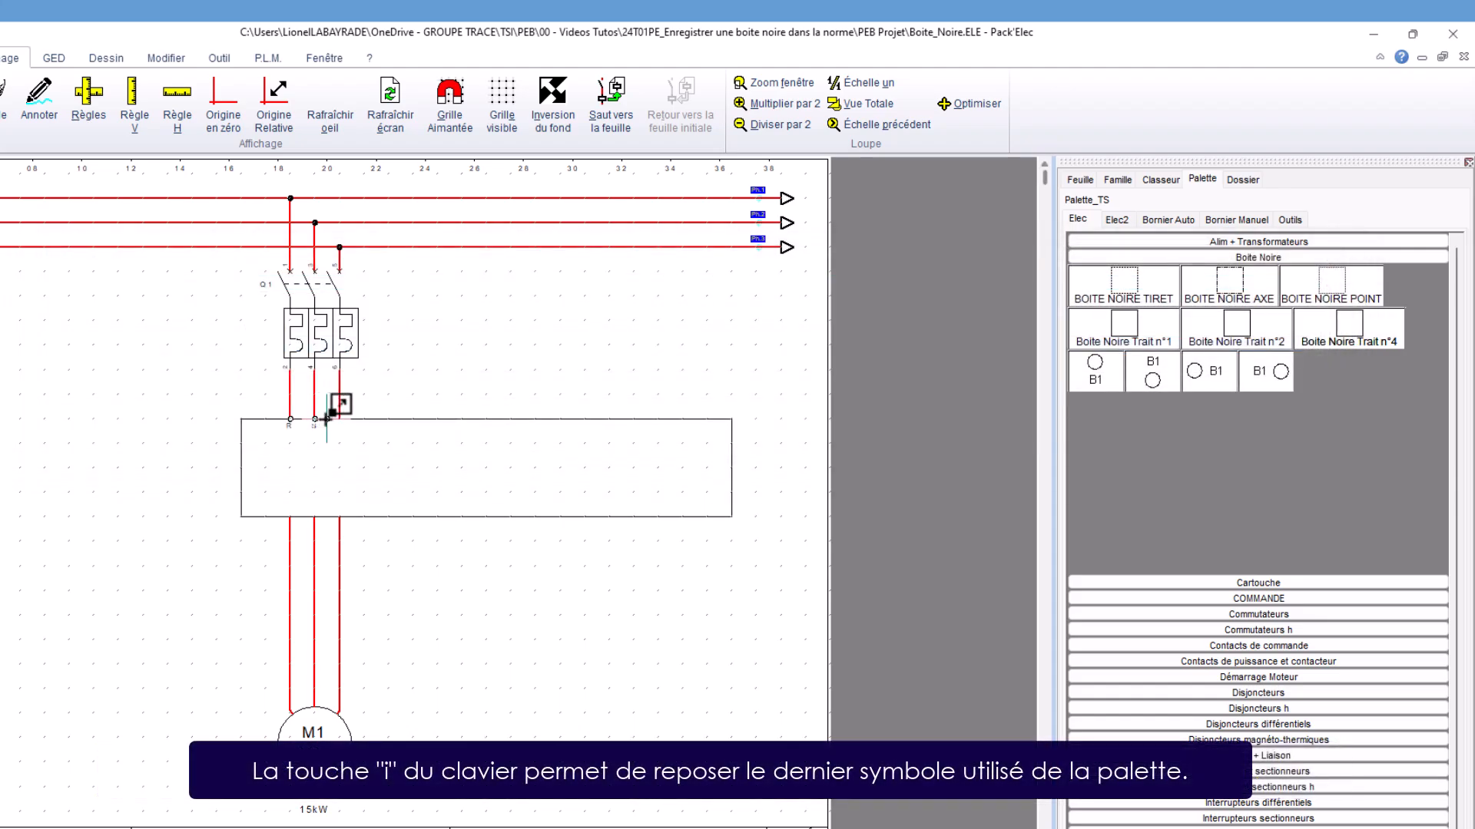
click(338, 418)
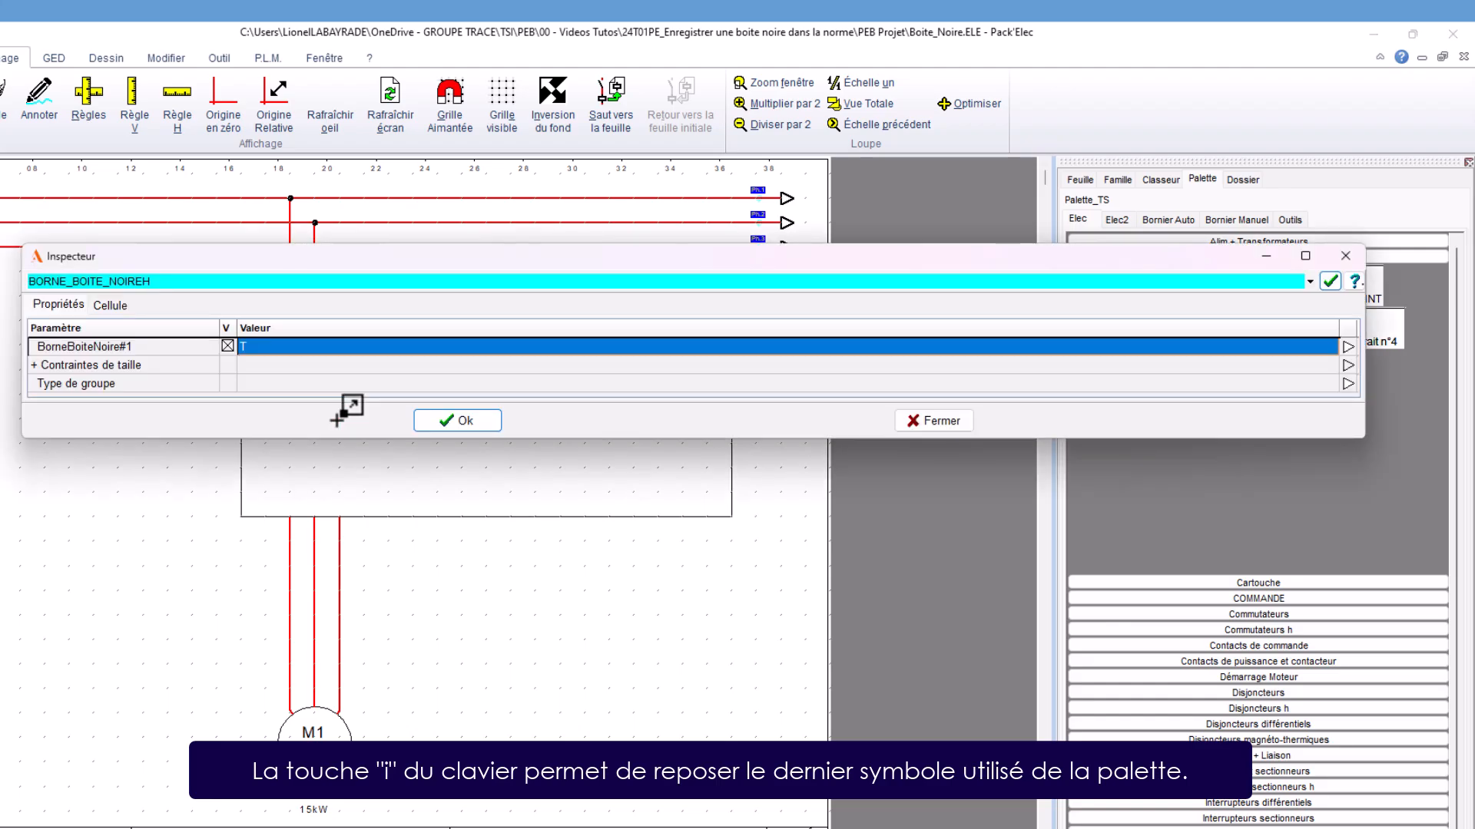
key(Return)
Place three terminals named U, V and W on the black box's lower edge, on the wires to motor M1.
click(1150, 374)
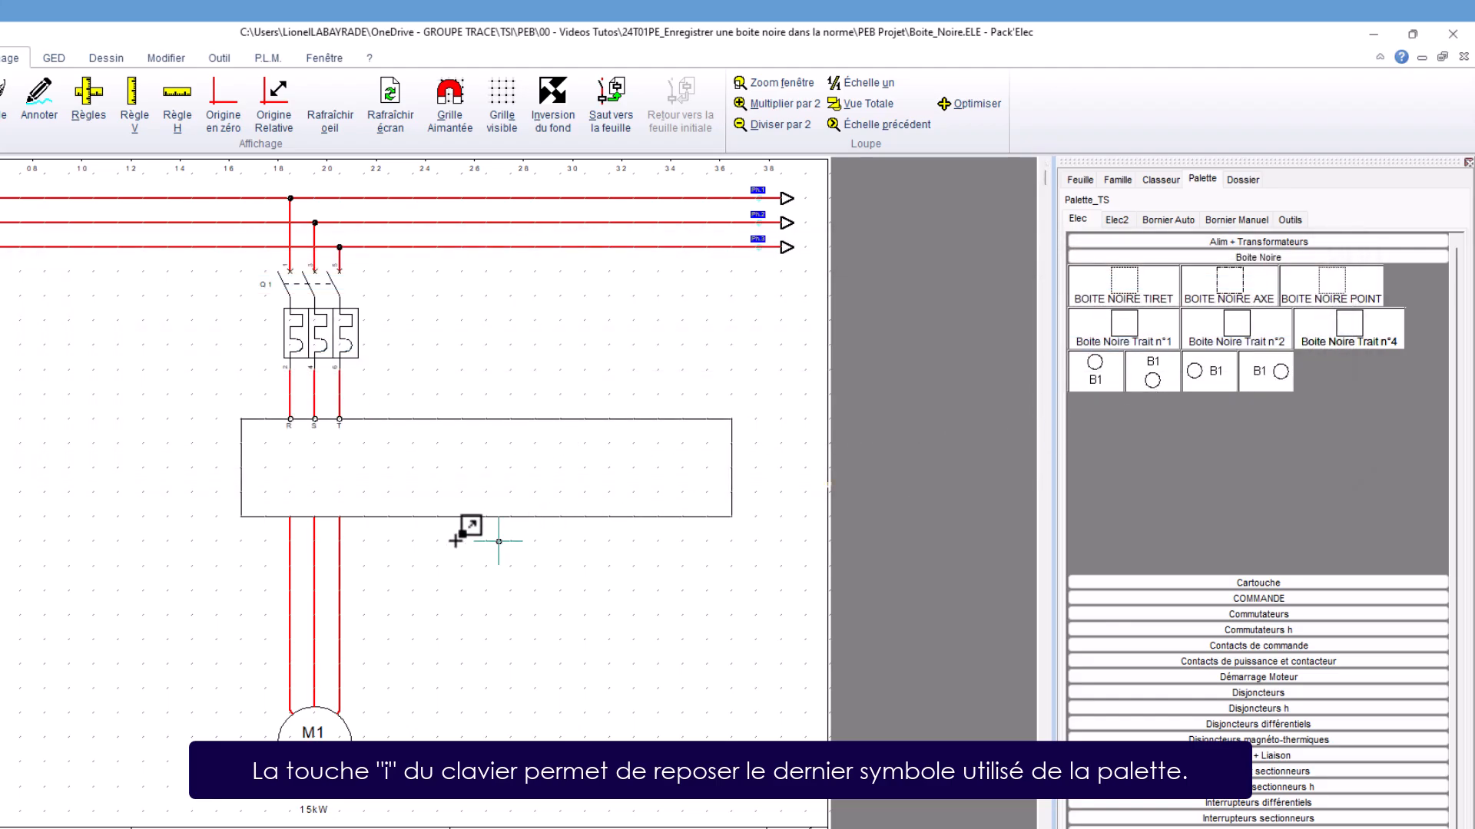
click(292, 516)
key(Return)
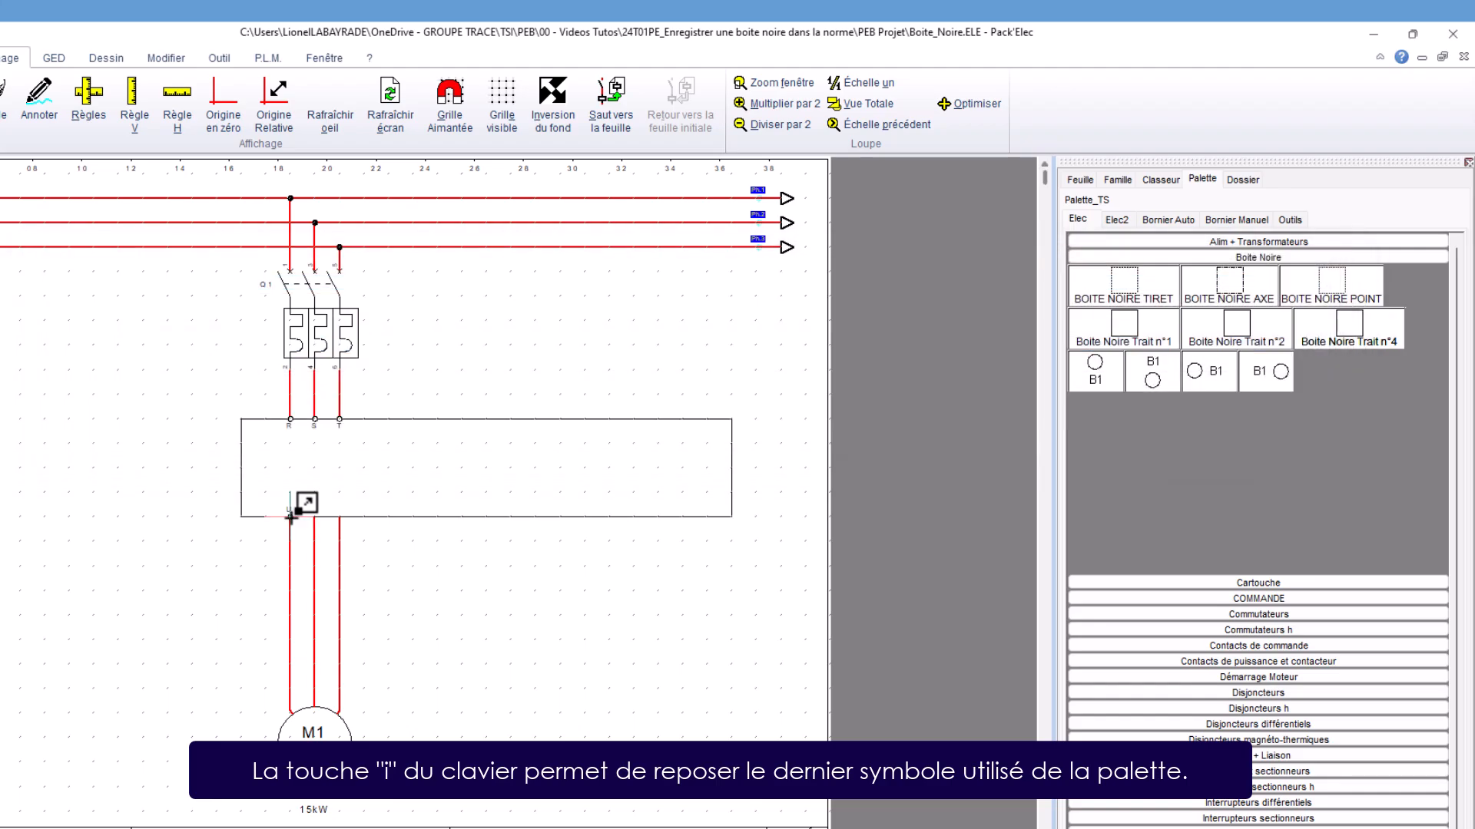
key(i)
click(314, 516)
key(Return)
key(i)
click(340, 516)
key(Return)
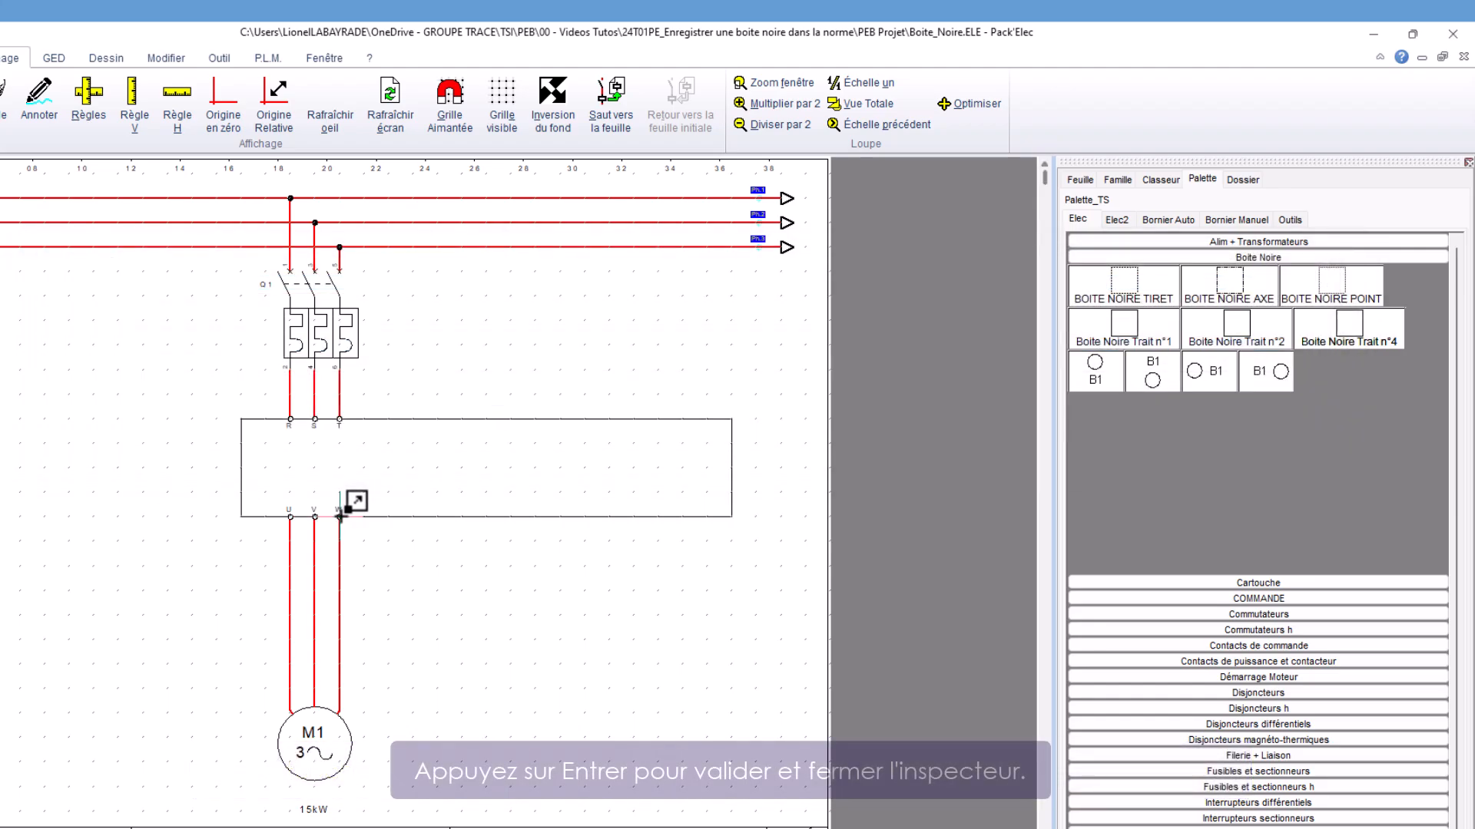
Add terminals AL0, AL1 and AL2 on the black box's lower edge, with AL1 and AL2 on either side of AL0.
click(437, 513)
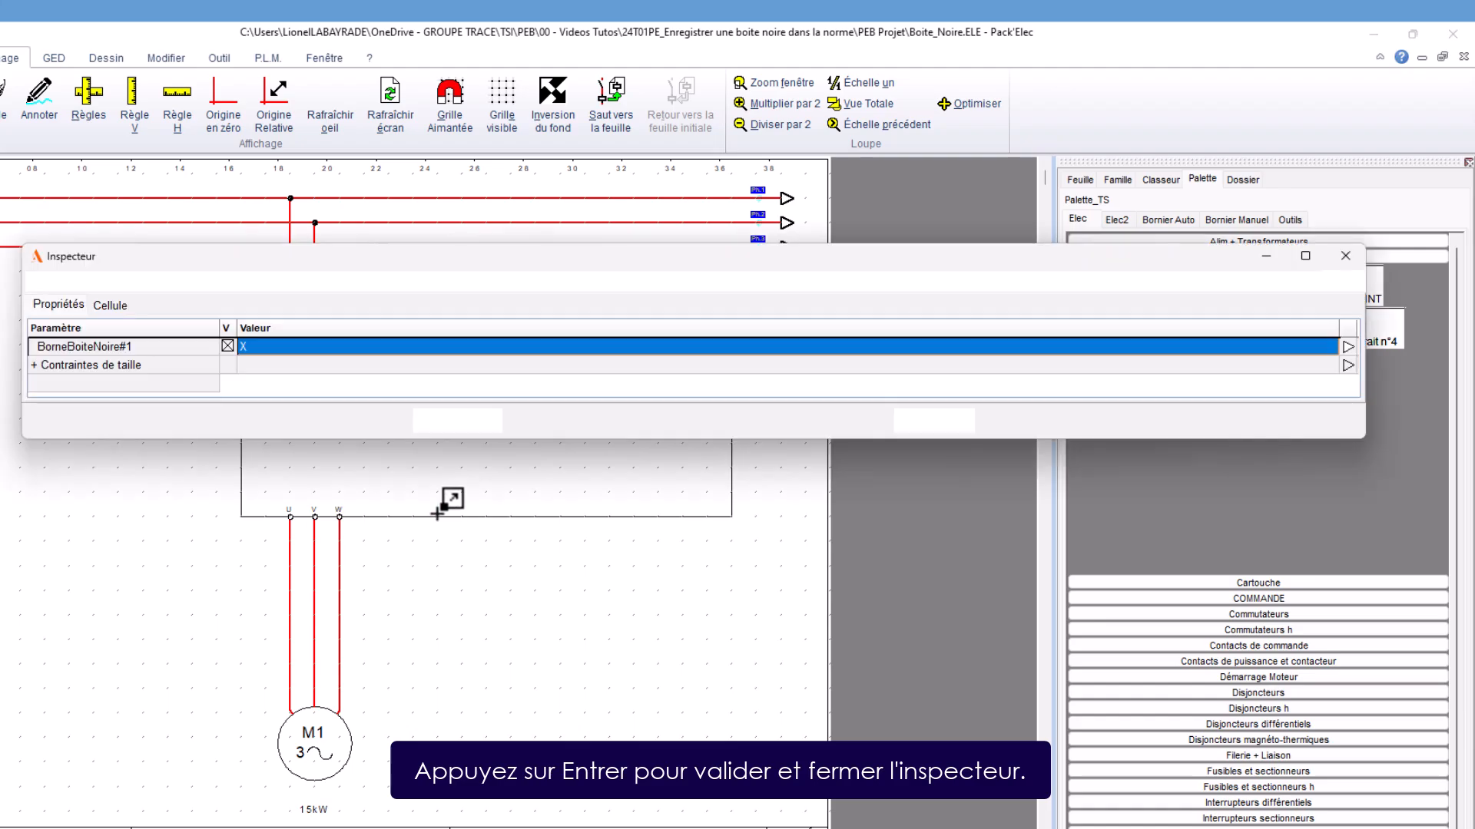
text(AL0)
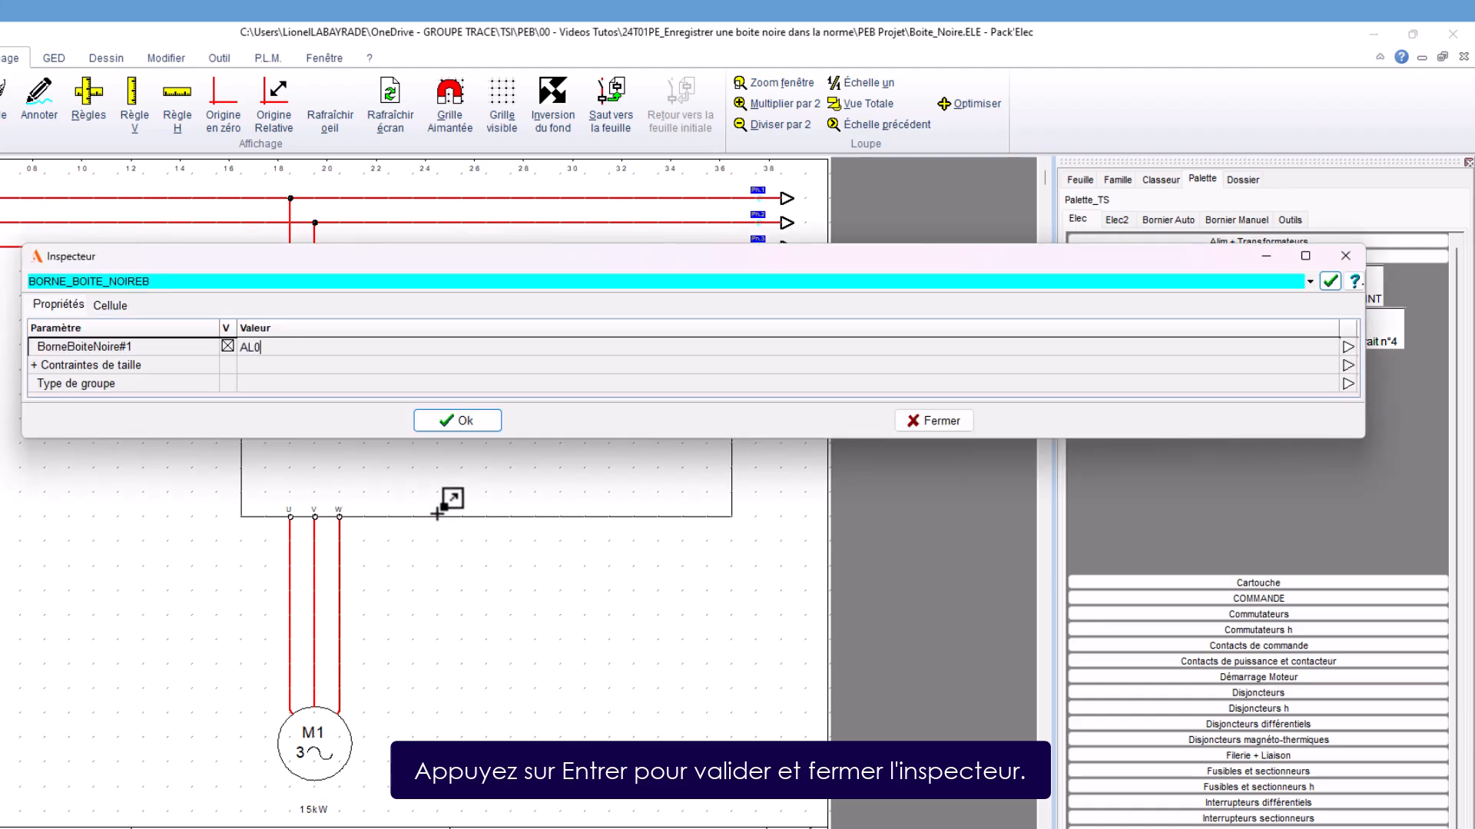
key(Return)
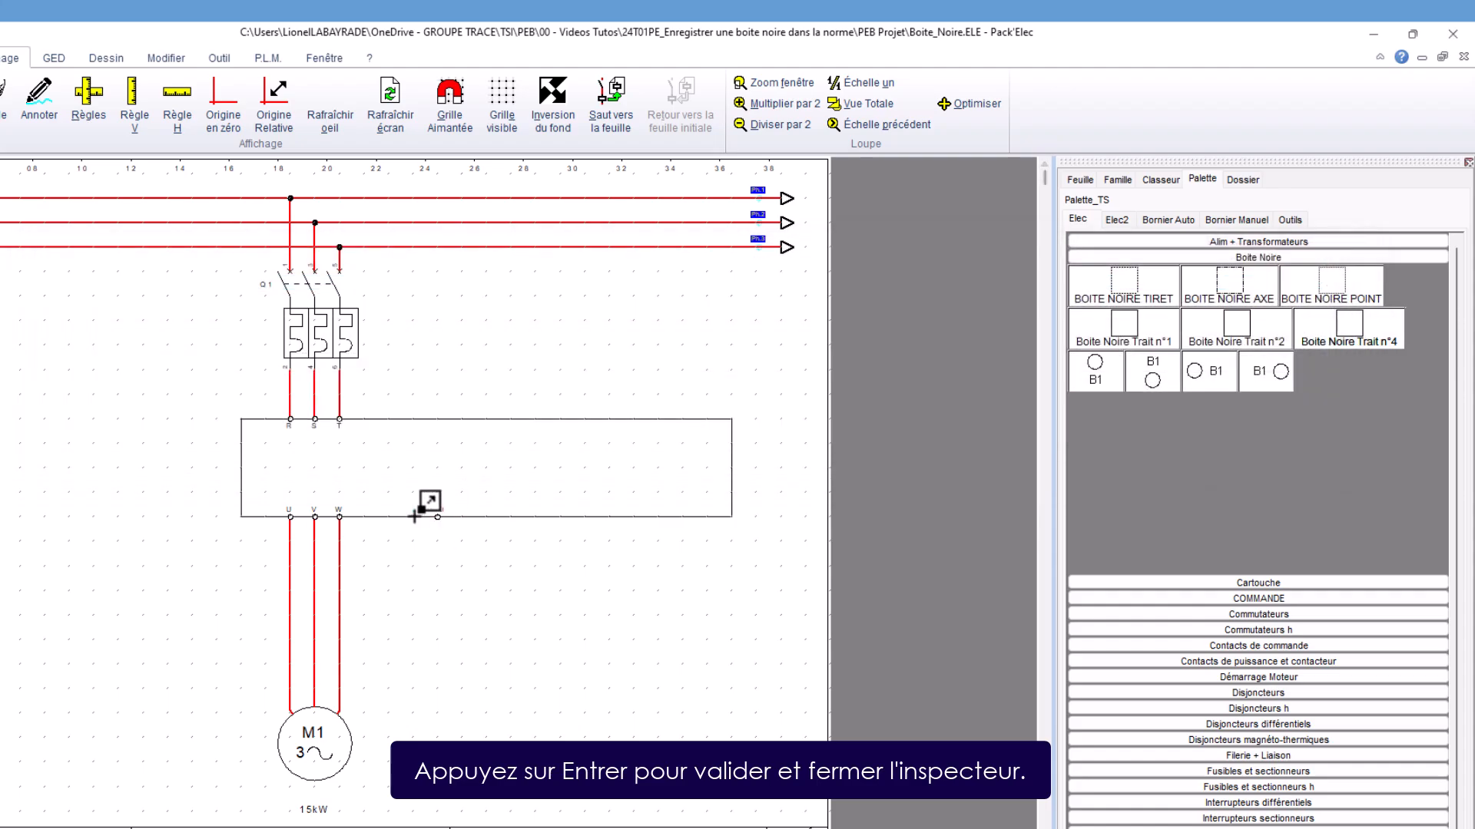
click(415, 517)
key(Return)
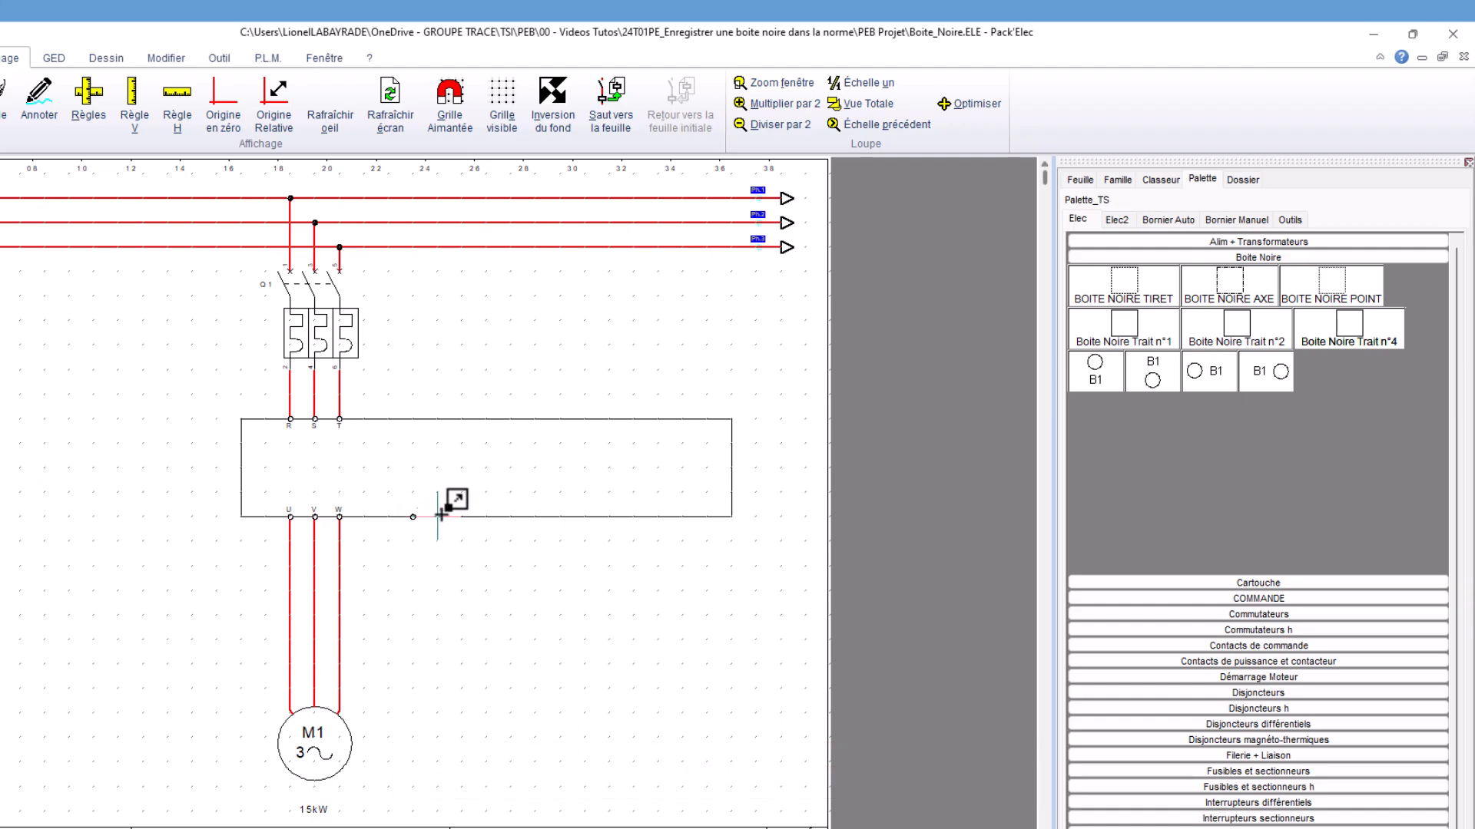
click(461, 517)
key(Return)
Add terminals I1, I2 and COM near the right end of the black box's lower edge, in the order I2, I1, COM.
click(640, 517)
text(I1)
key(Return)
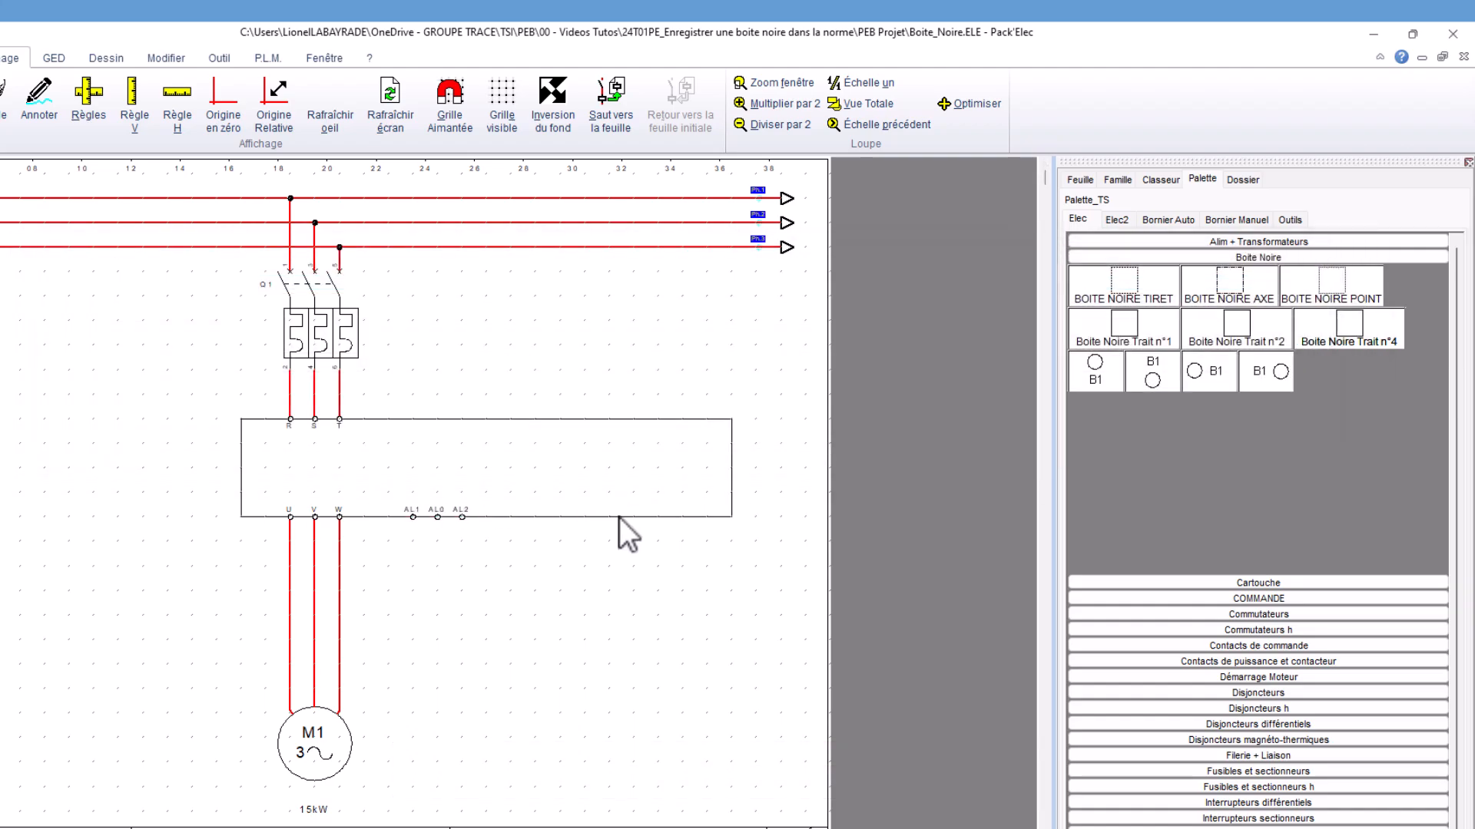
click(606, 517)
key(Return)
click(658, 517)
text(COM)
key(Return)
Add terminals 1 to 6 and a separate terminal L along the right half of the black box's upper edge.
click(461, 418)
key(Return)
click(572, 383)
key(Return)
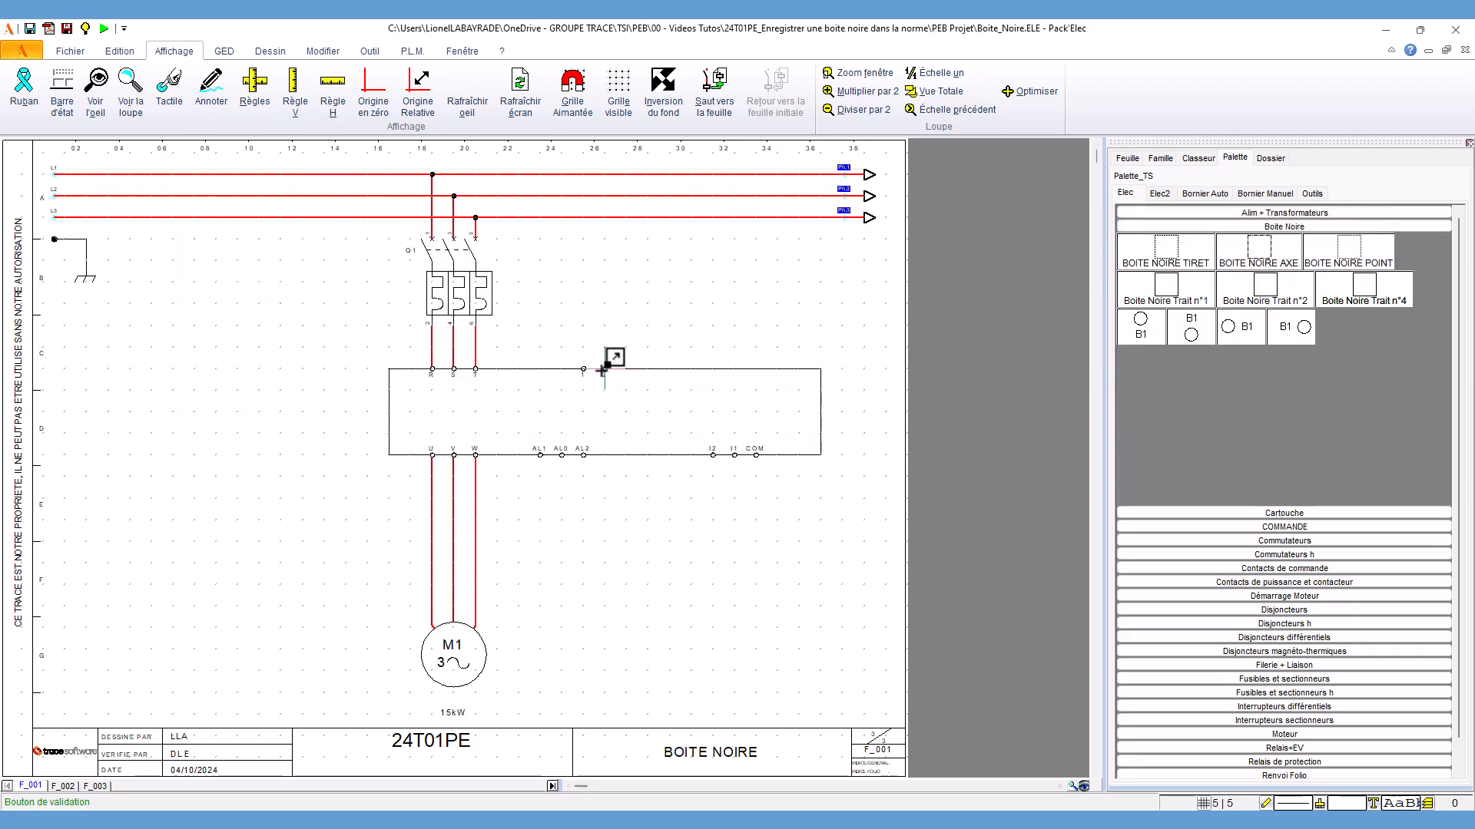
click(594, 383)
key(Return)
click(648, 368)
key(Return)
click(670, 369)
key(Return)
click(732, 368)
key(Return)
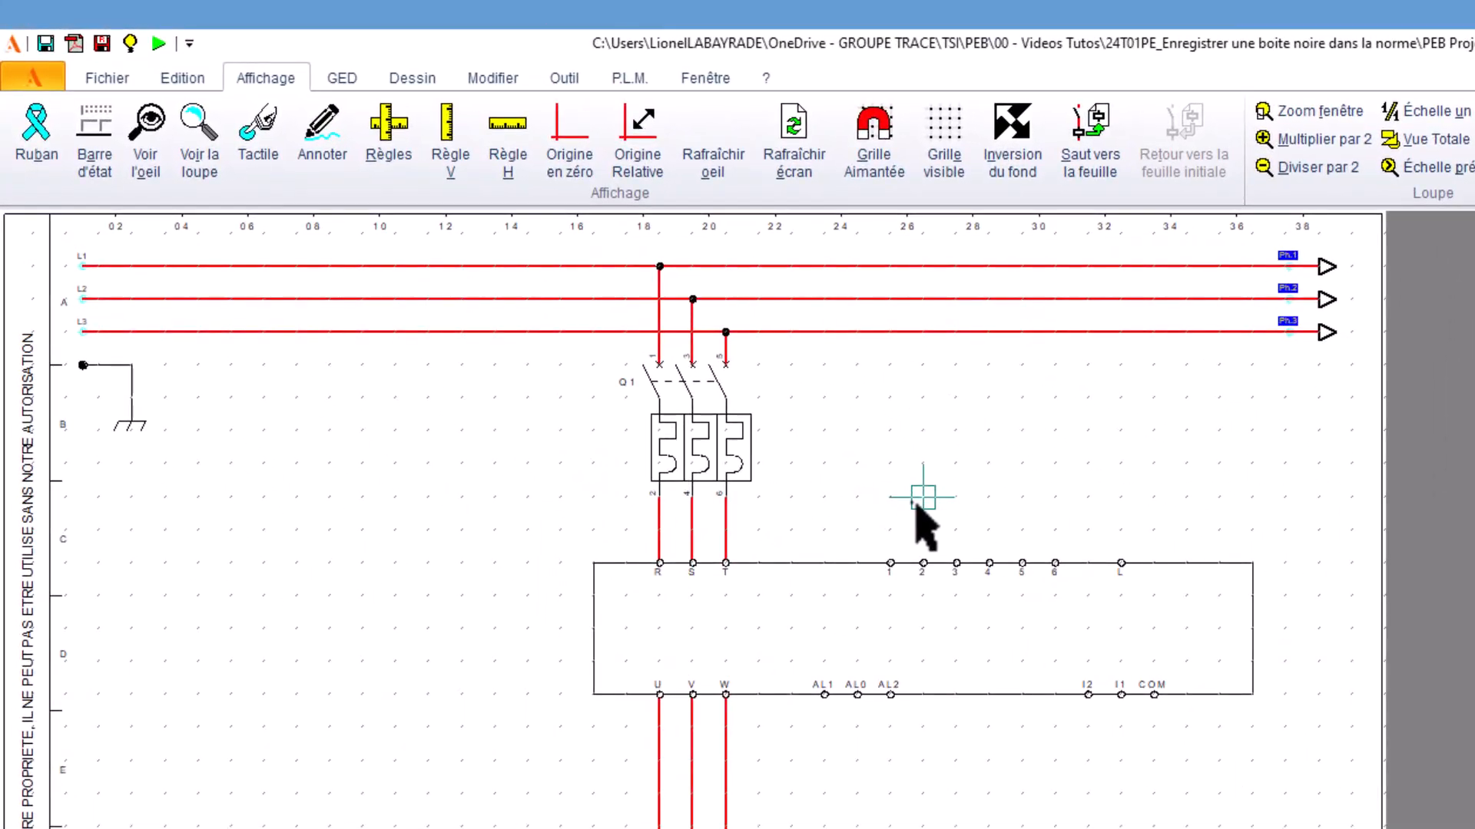
Create a text reading VARIATEUR and centre its alignment.
click(413, 78)
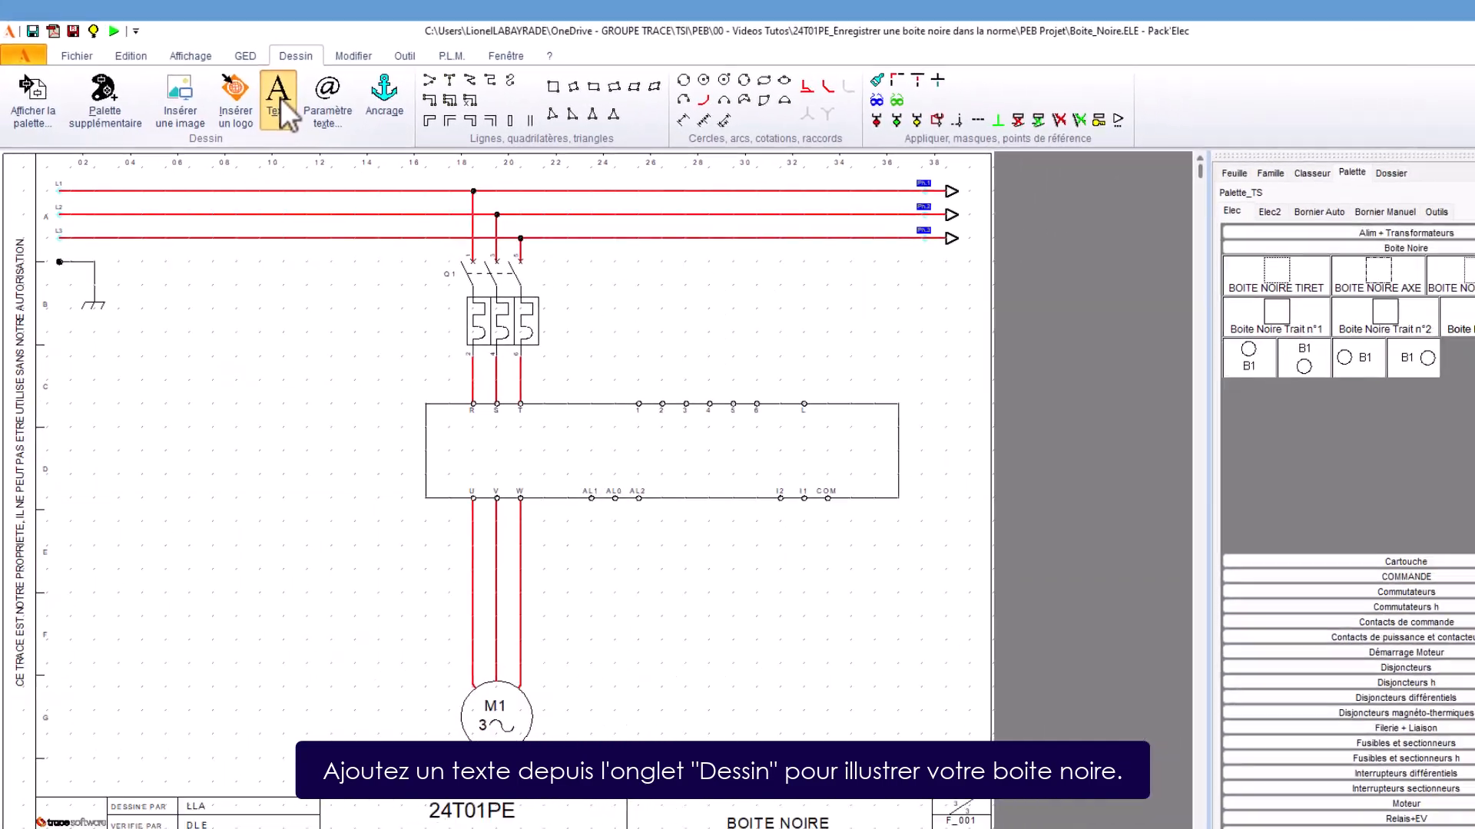
click(388, 138)
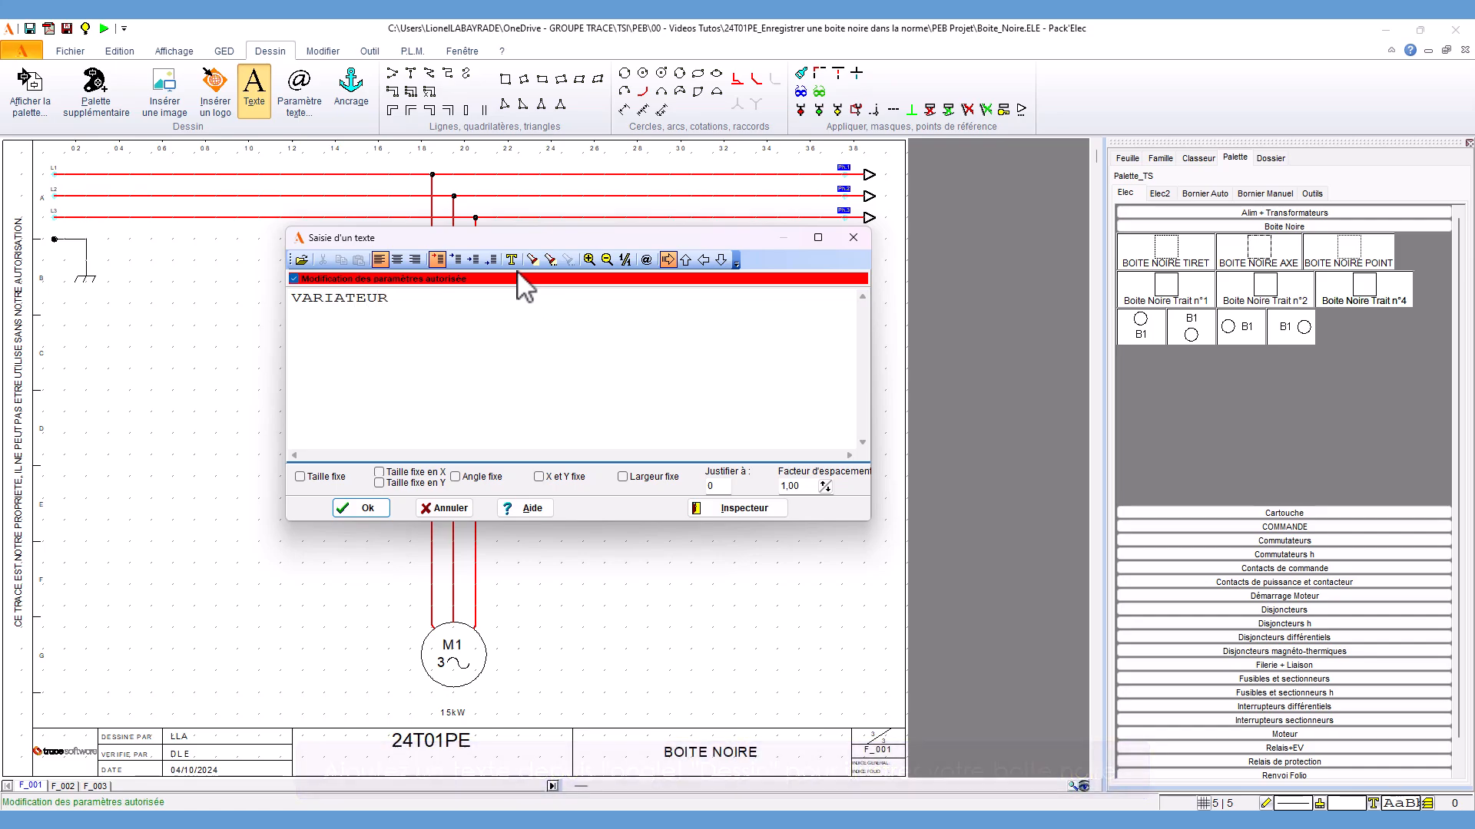
click(400, 259)
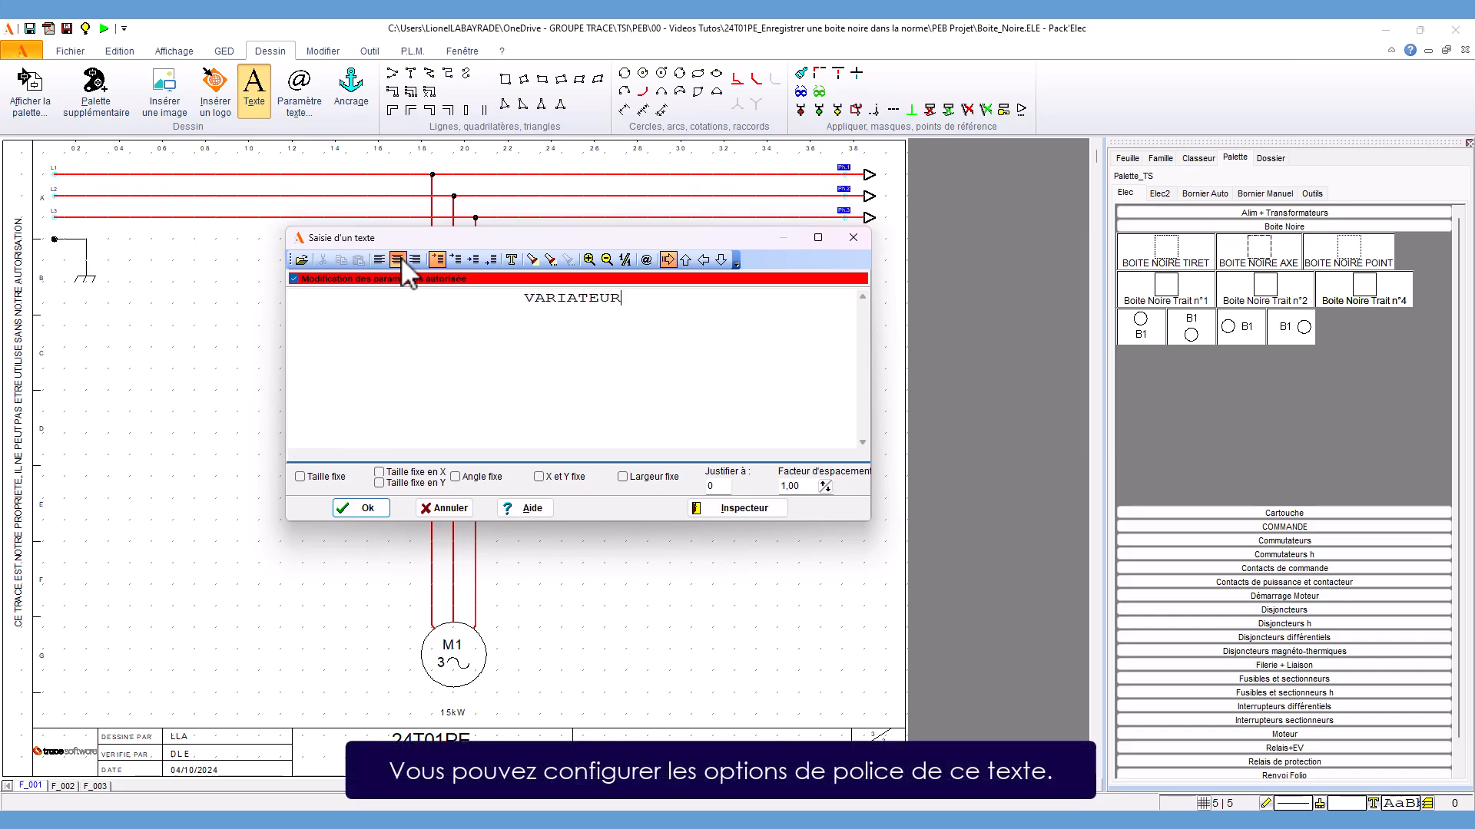
Set the VARIATEUR text's font size to 25 and place the text in the middle of the black box.
click(512, 260)
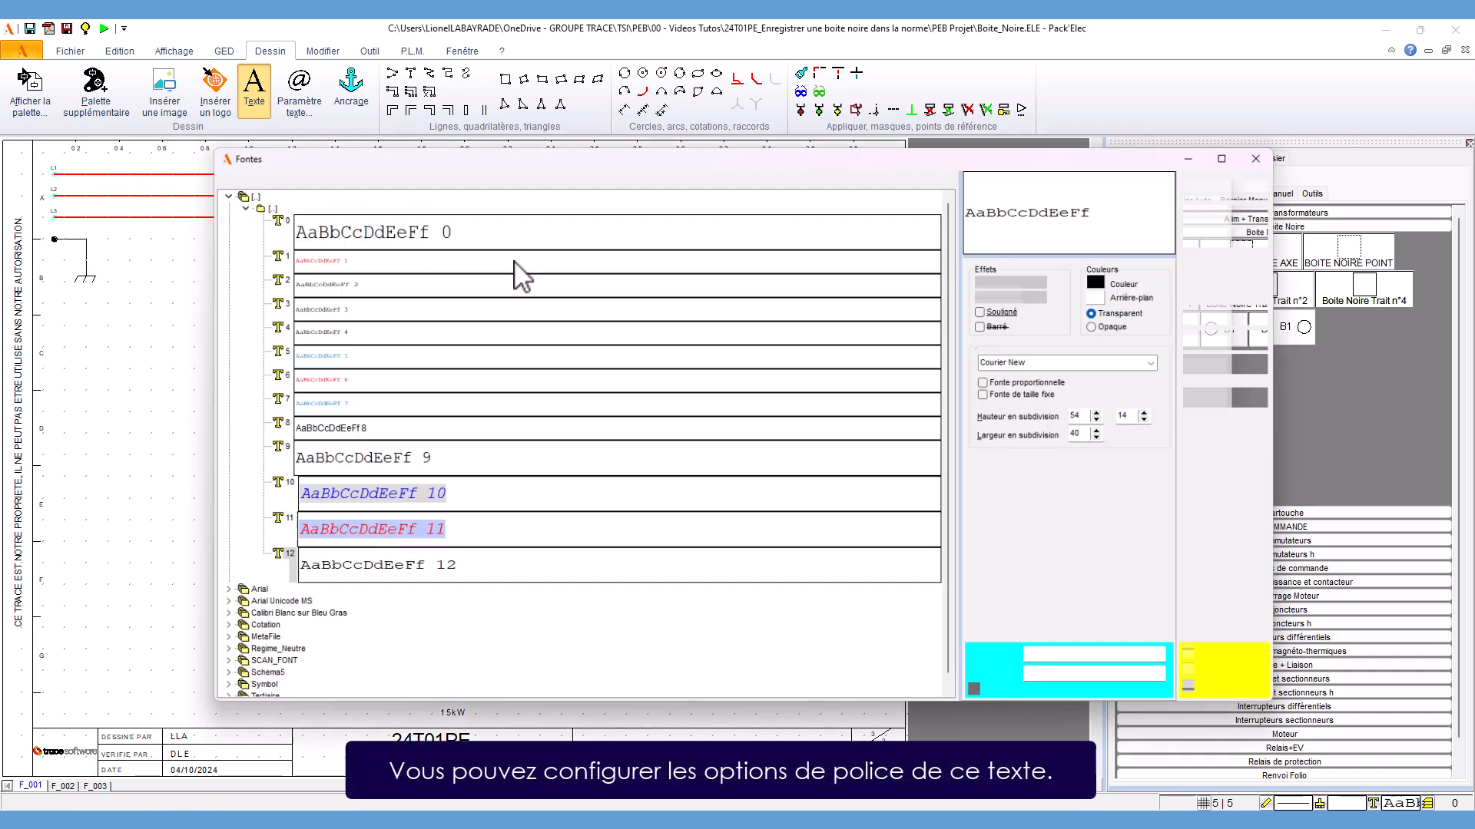
drag(1143, 416, 1128, 415)
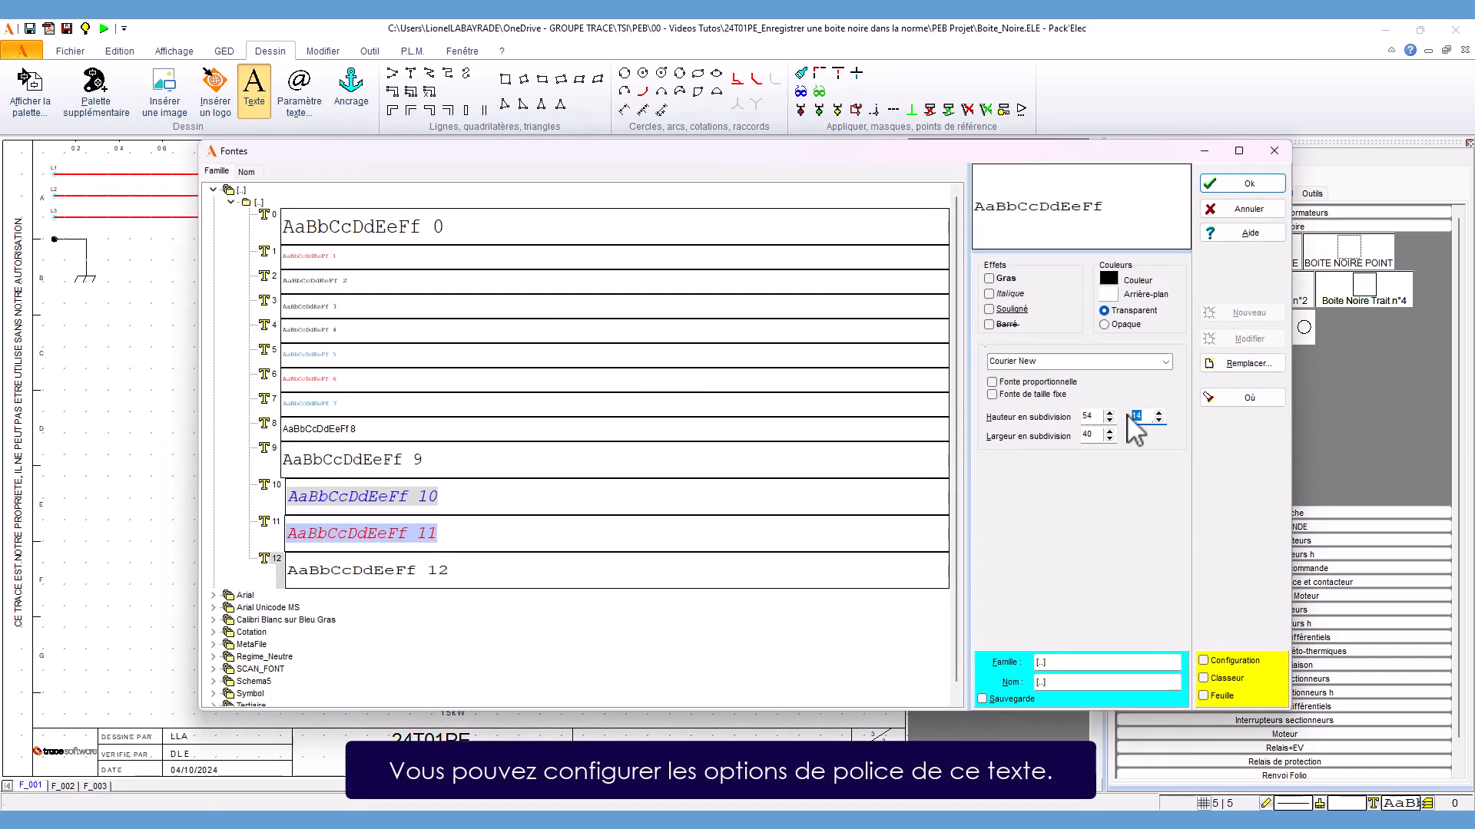
text(25)
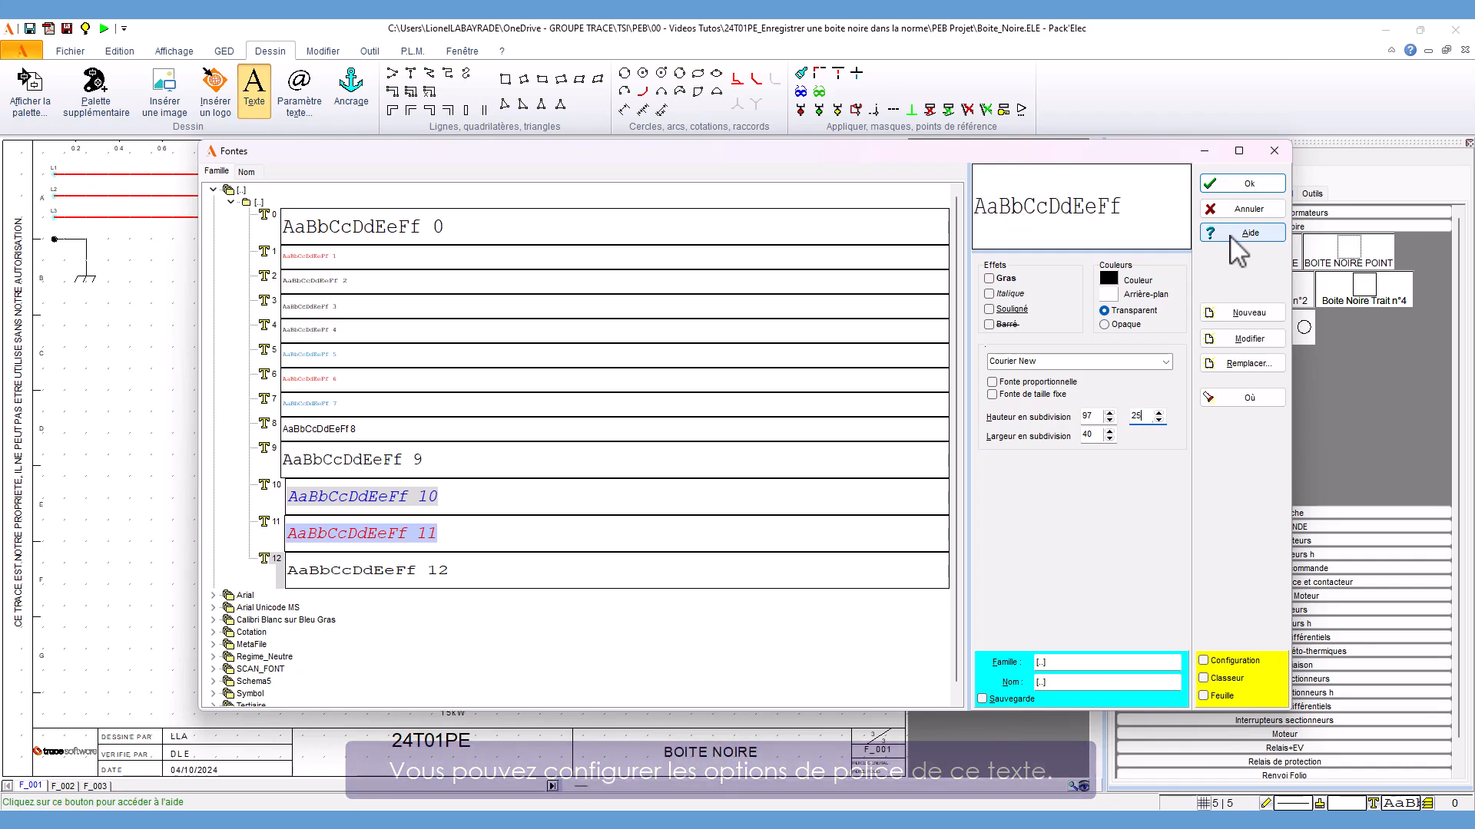
click(1235, 185)
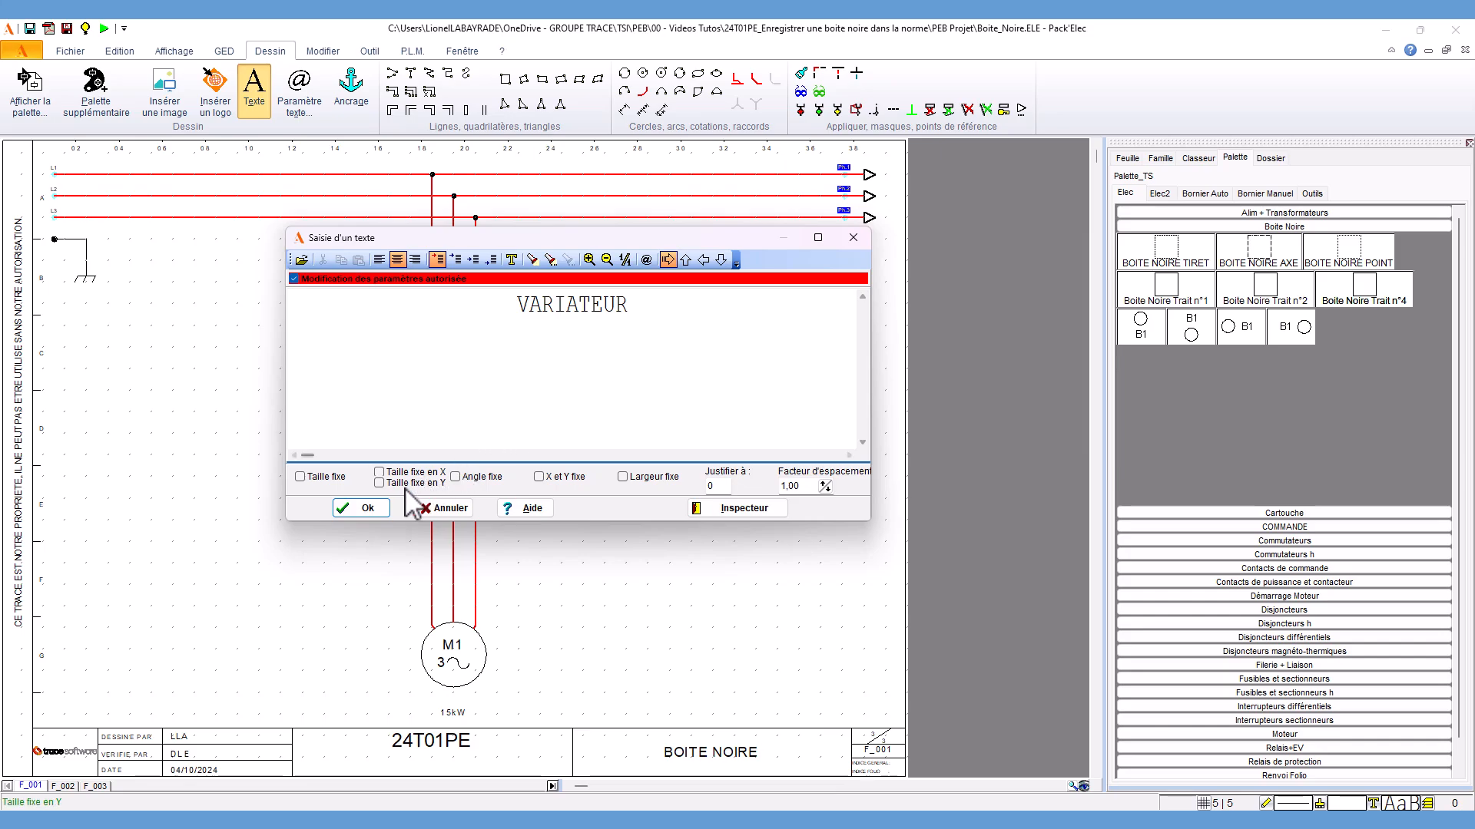
click(372, 509)
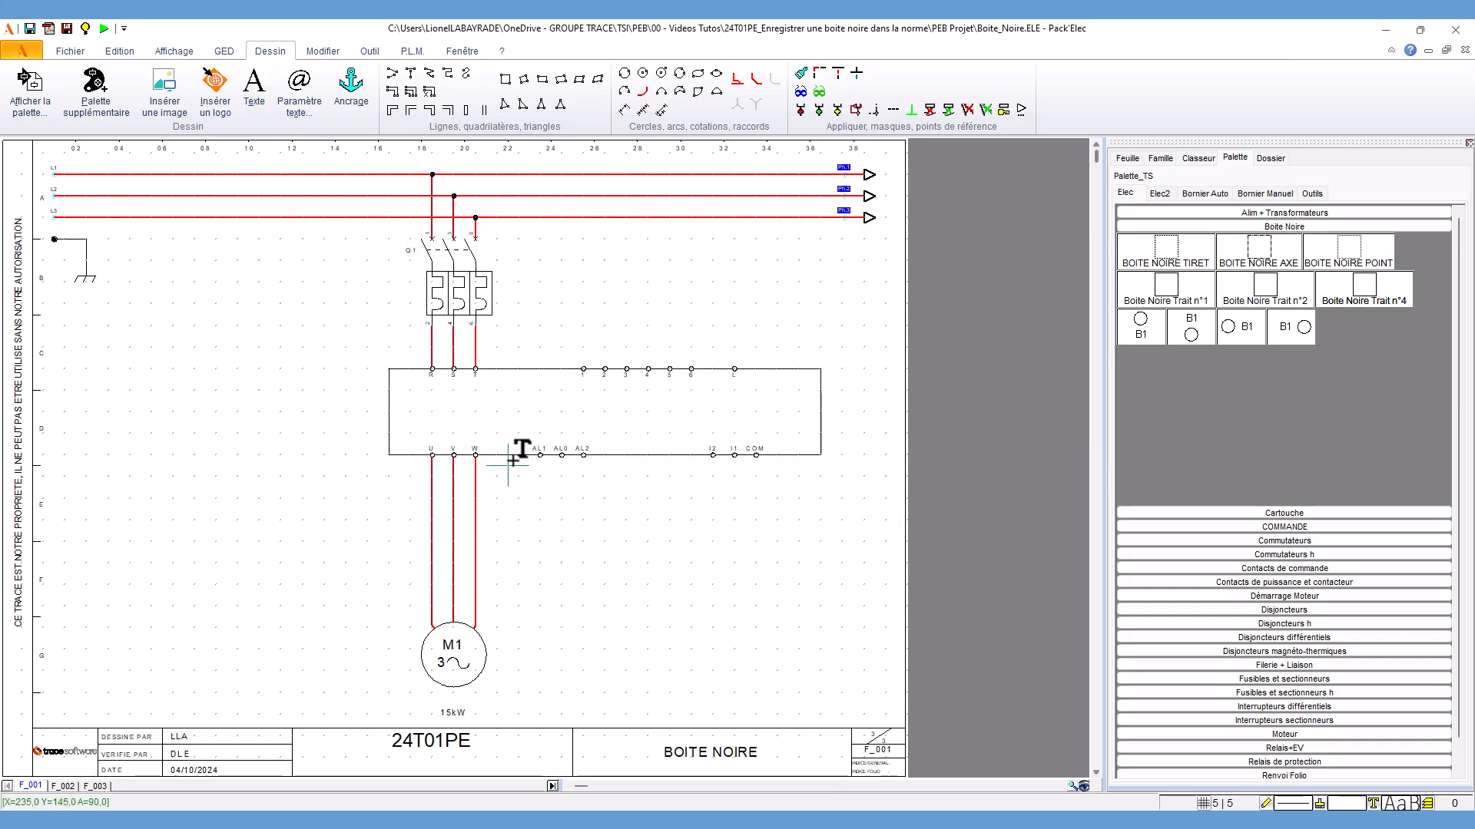
click(615, 411)
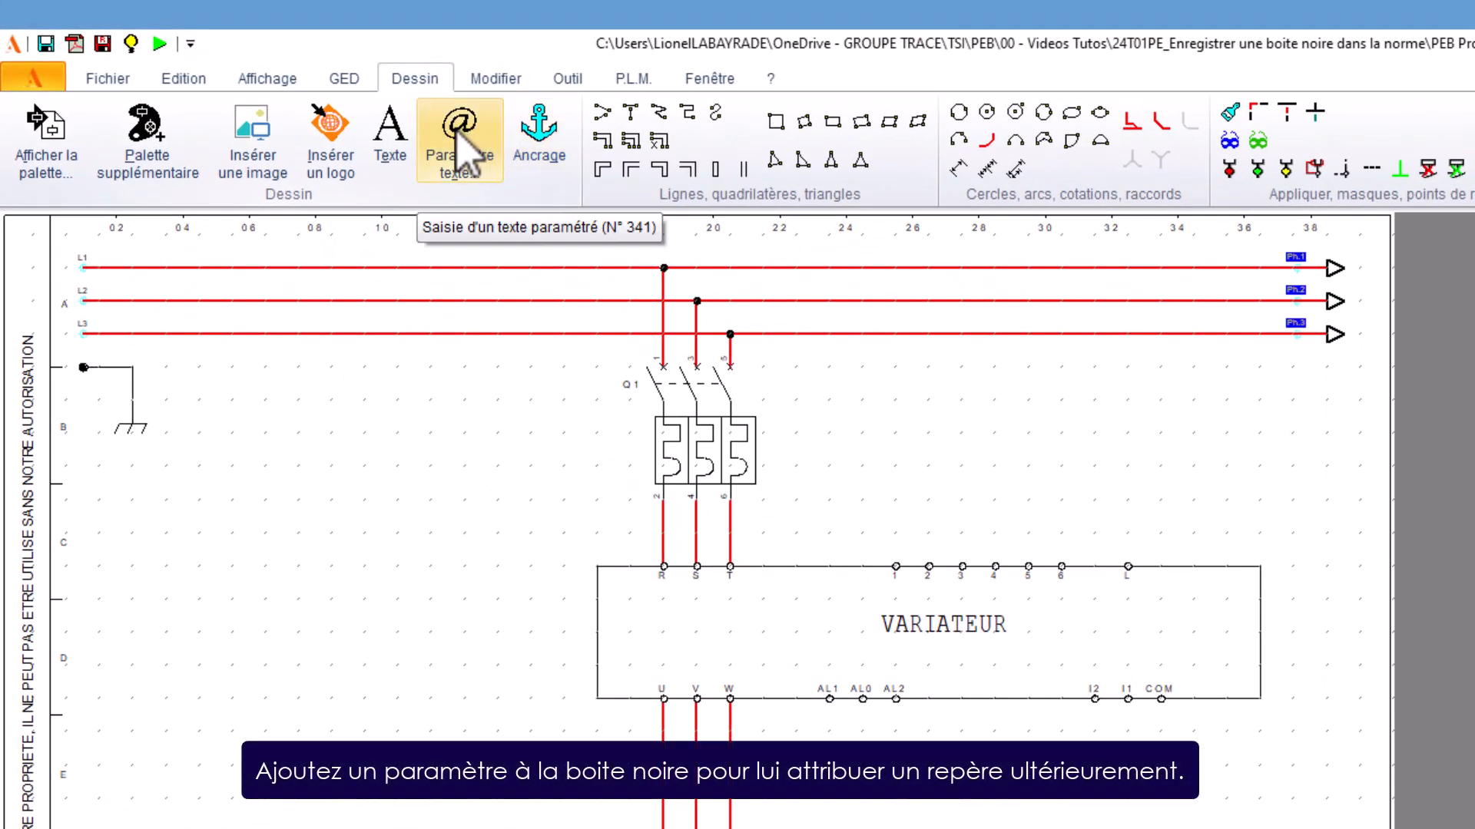
Create a parameter text using the incremental parameter NomVariateur.
click(459, 138)
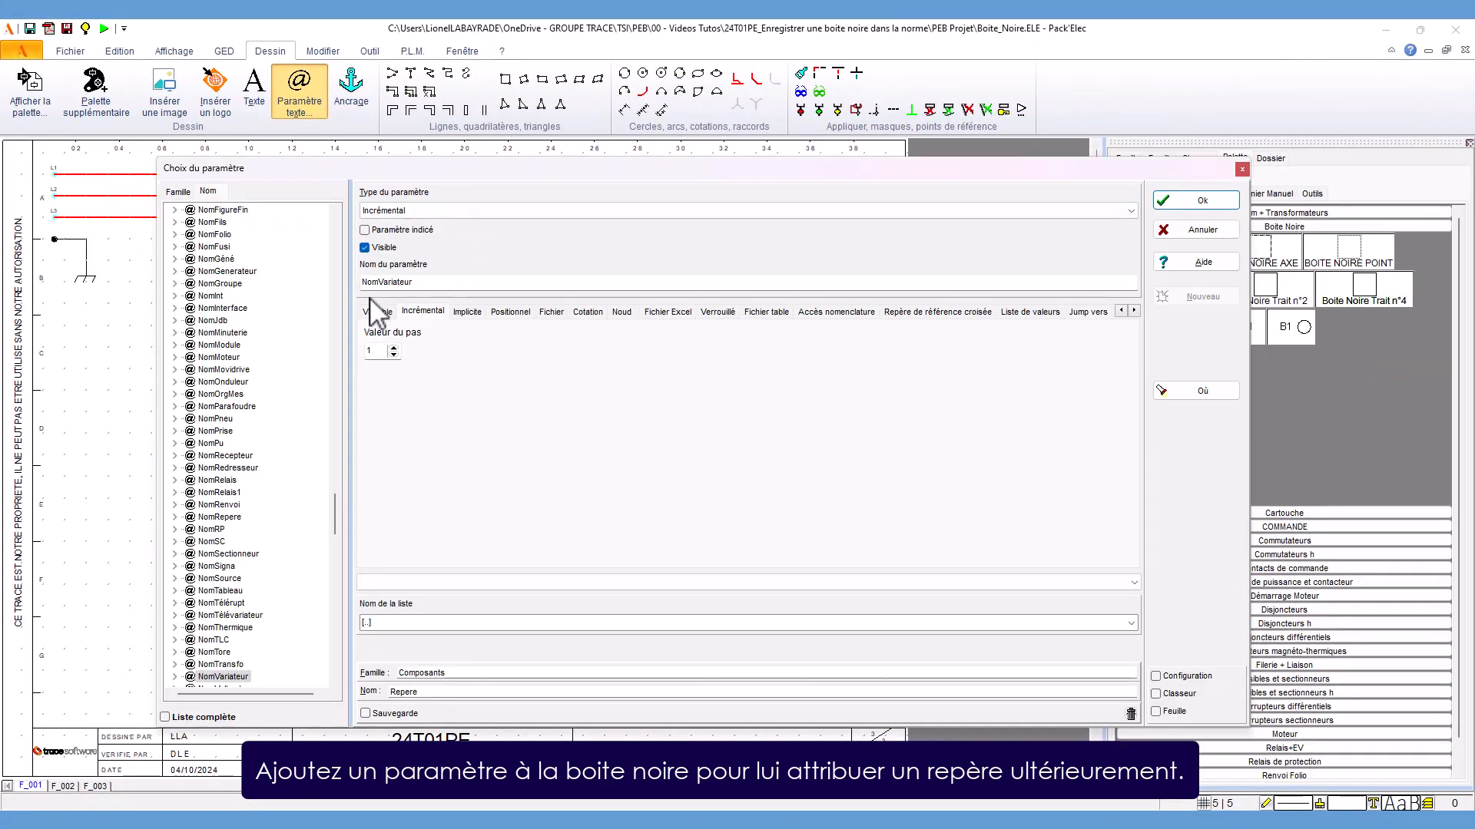
scroll(292, 638, down, 4)
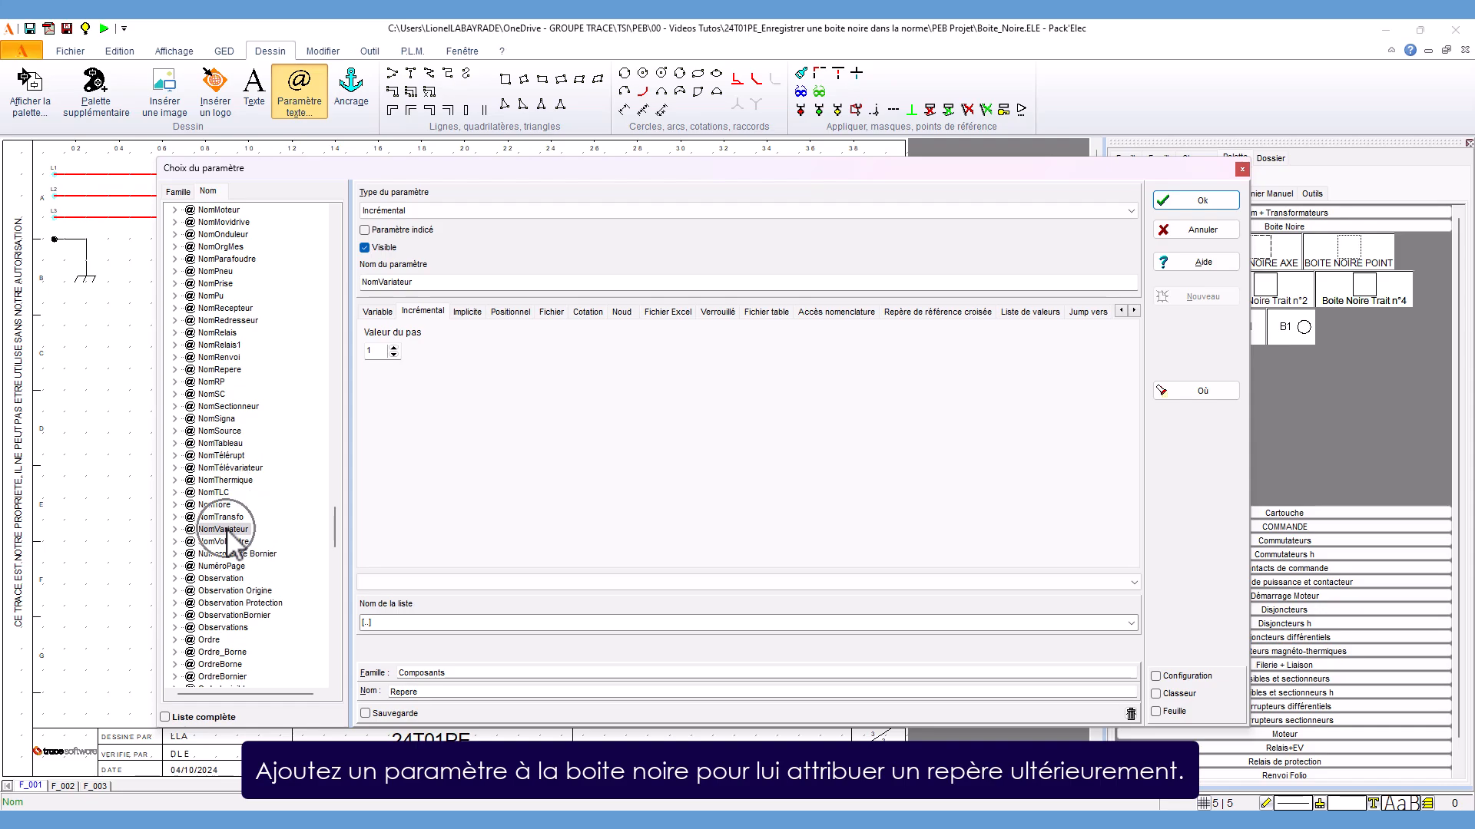
click(1196, 201)
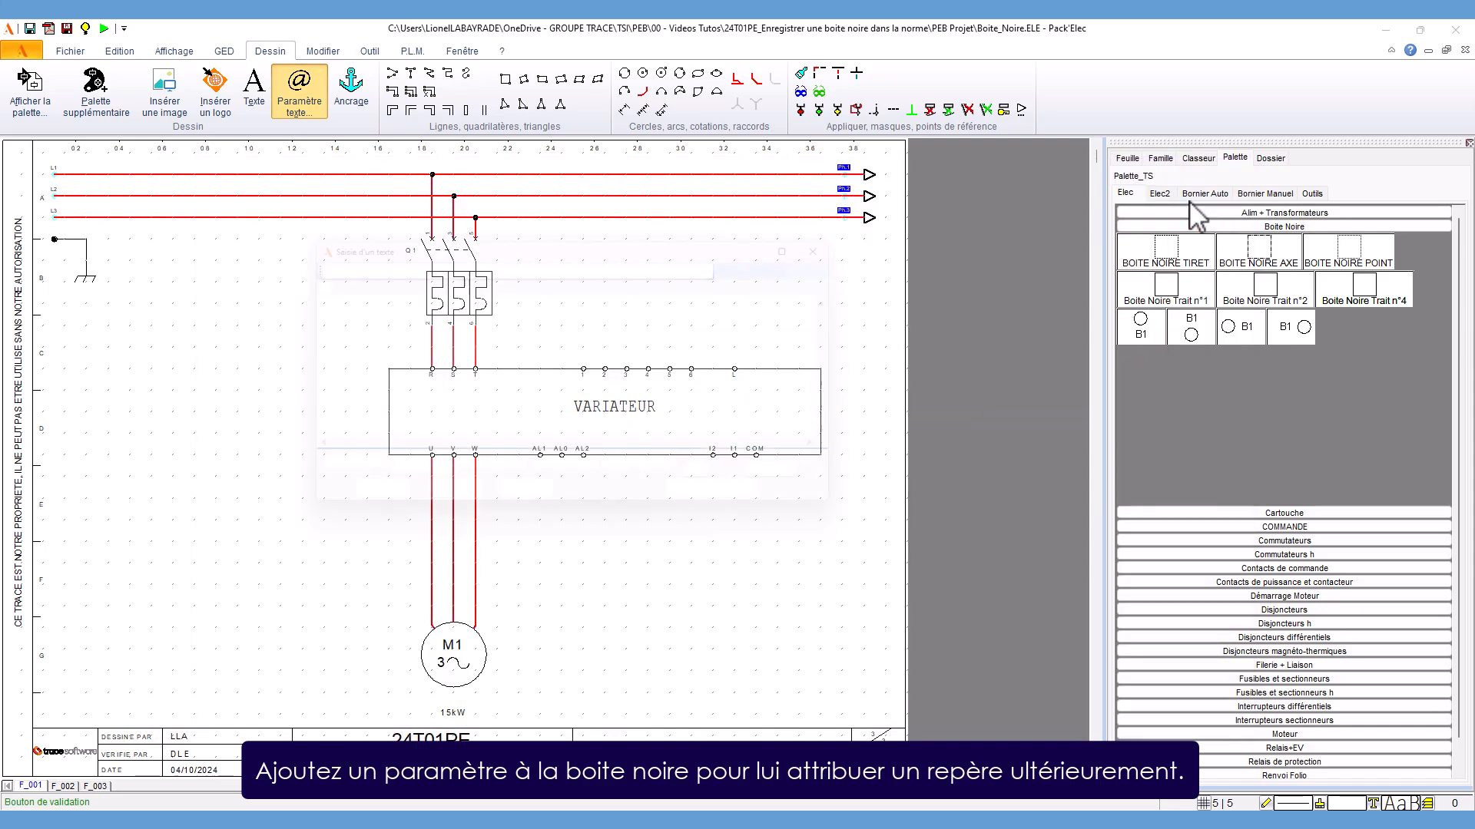
Set the NomVariateur text's font size to 14 and place it inside the black box, left of VARIATEUR.
click(511, 260)
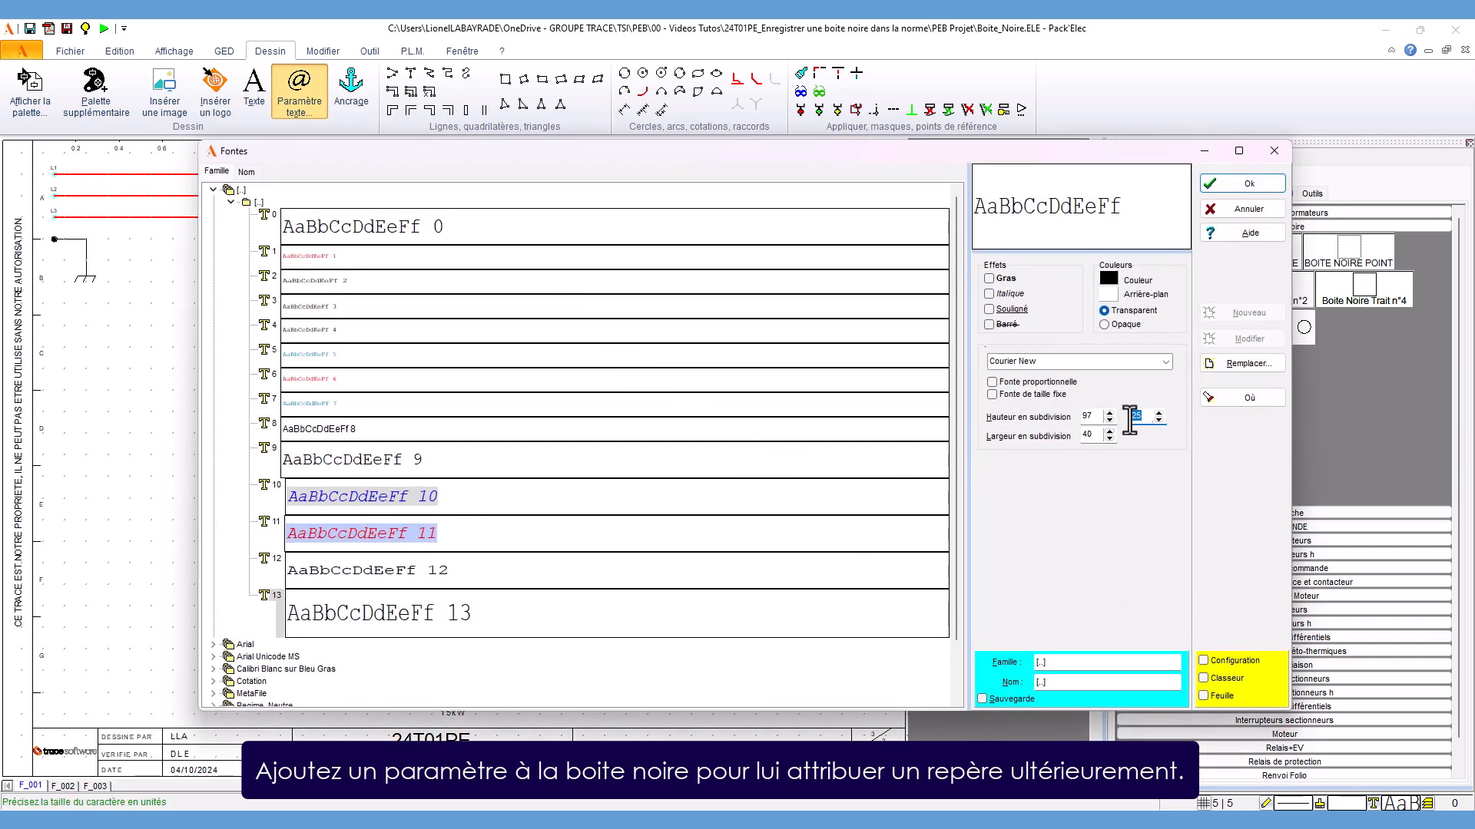
text(14)
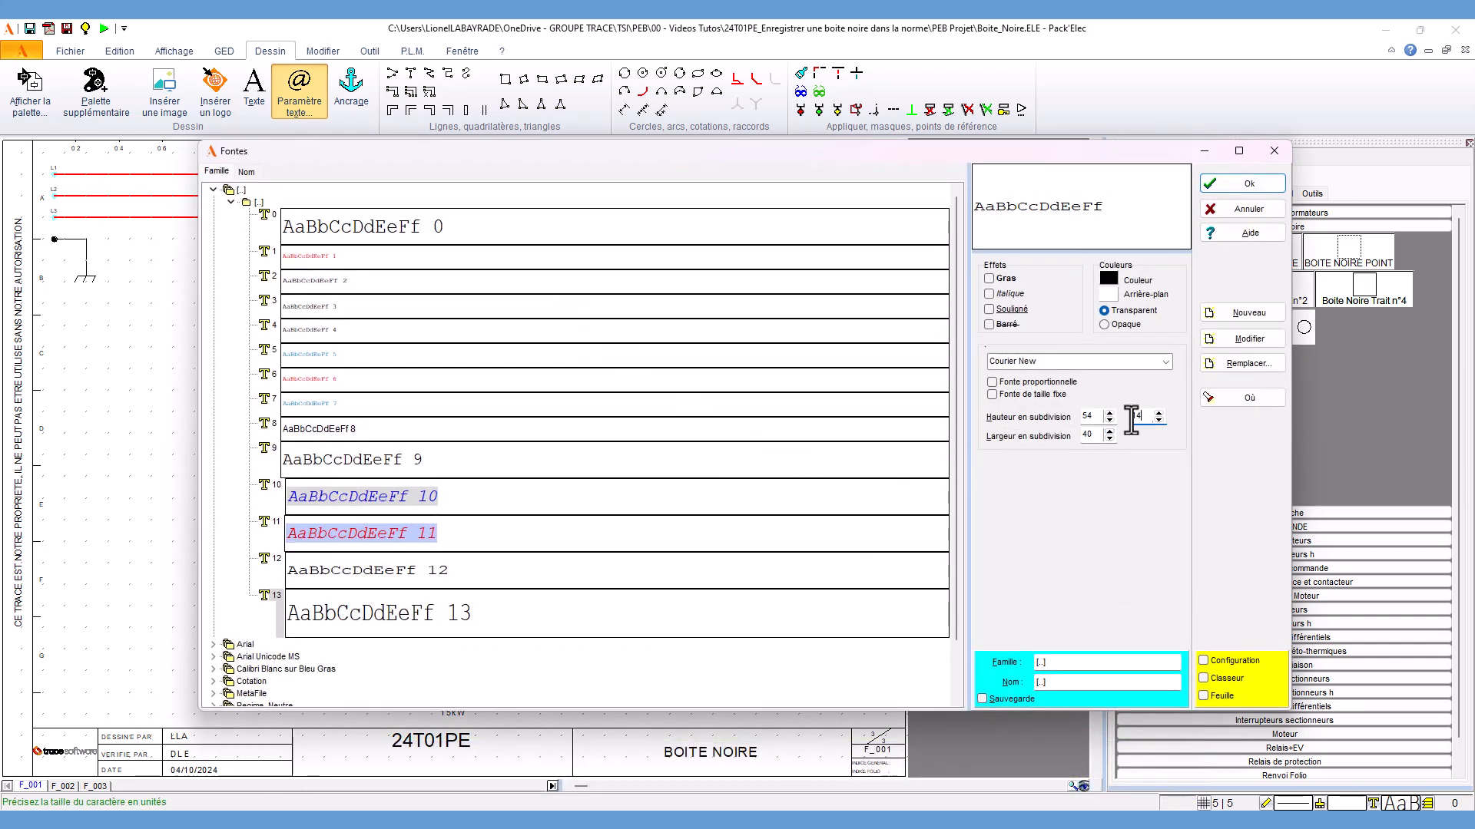
click(1229, 186)
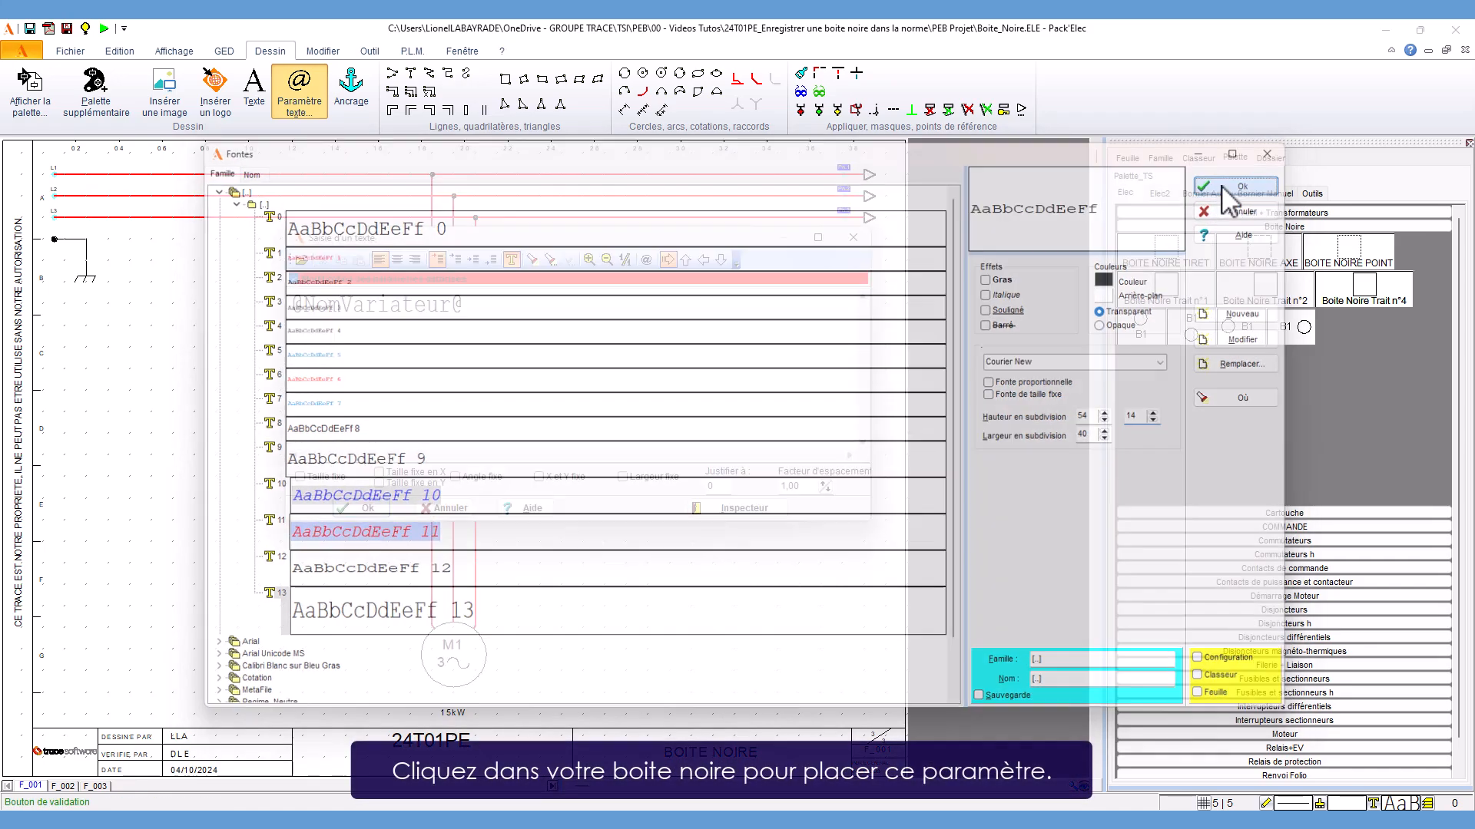
click(382, 508)
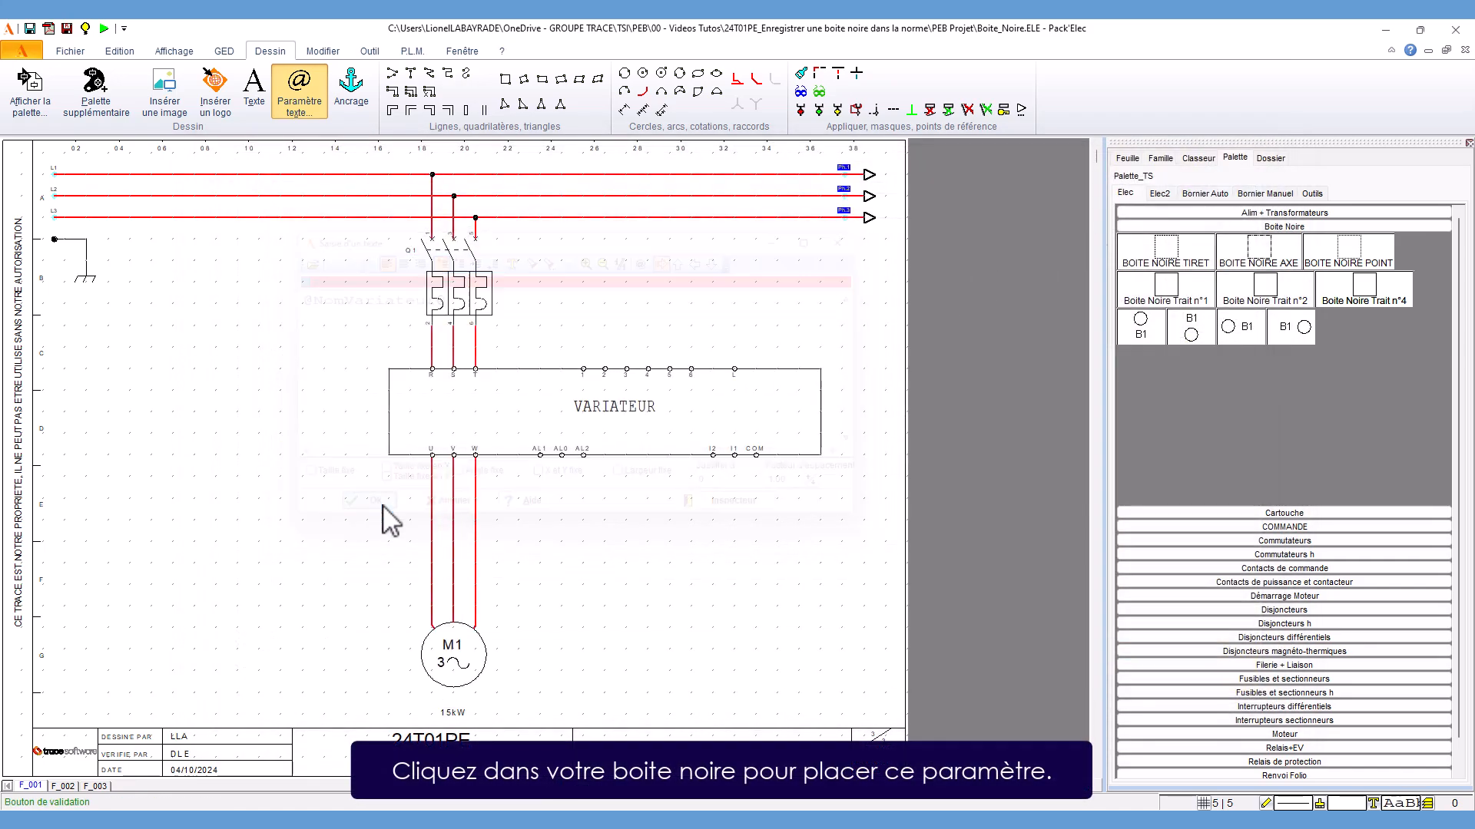
click(405, 415)
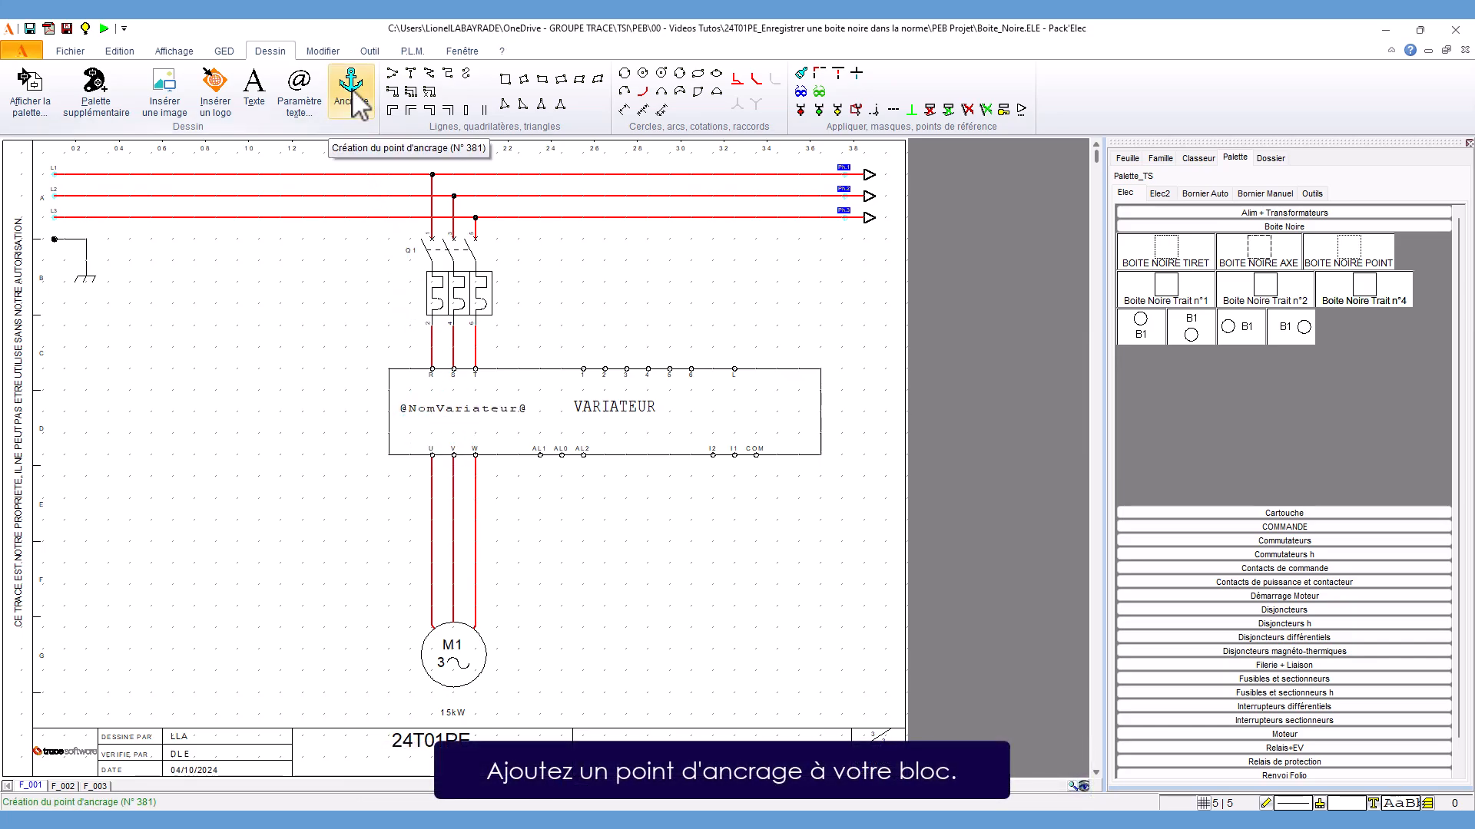
Create the block's anchor point on terminal R at the black box's upper edge.
click(354, 99)
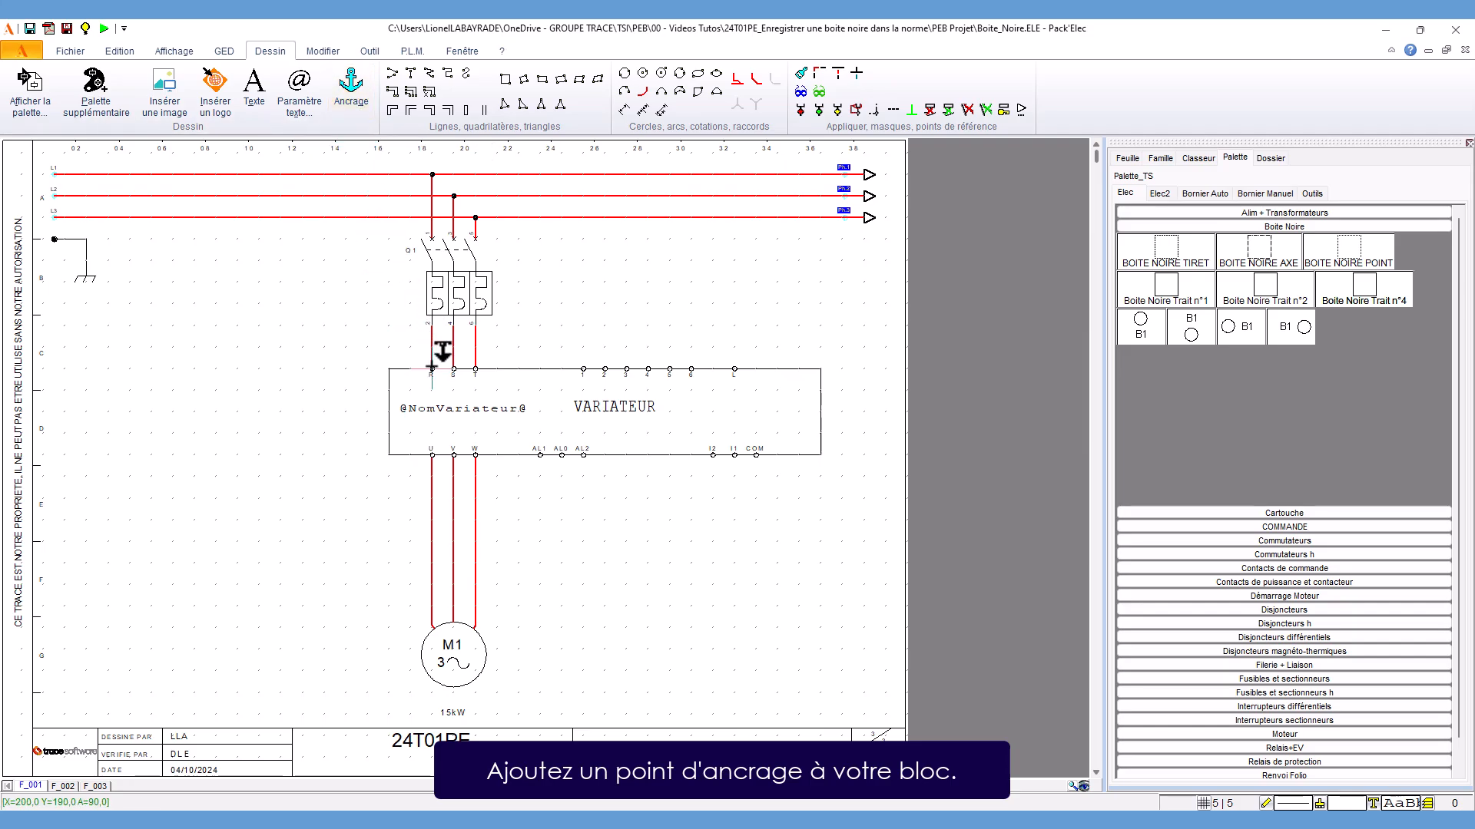
scroll(443, 352, up, 3)
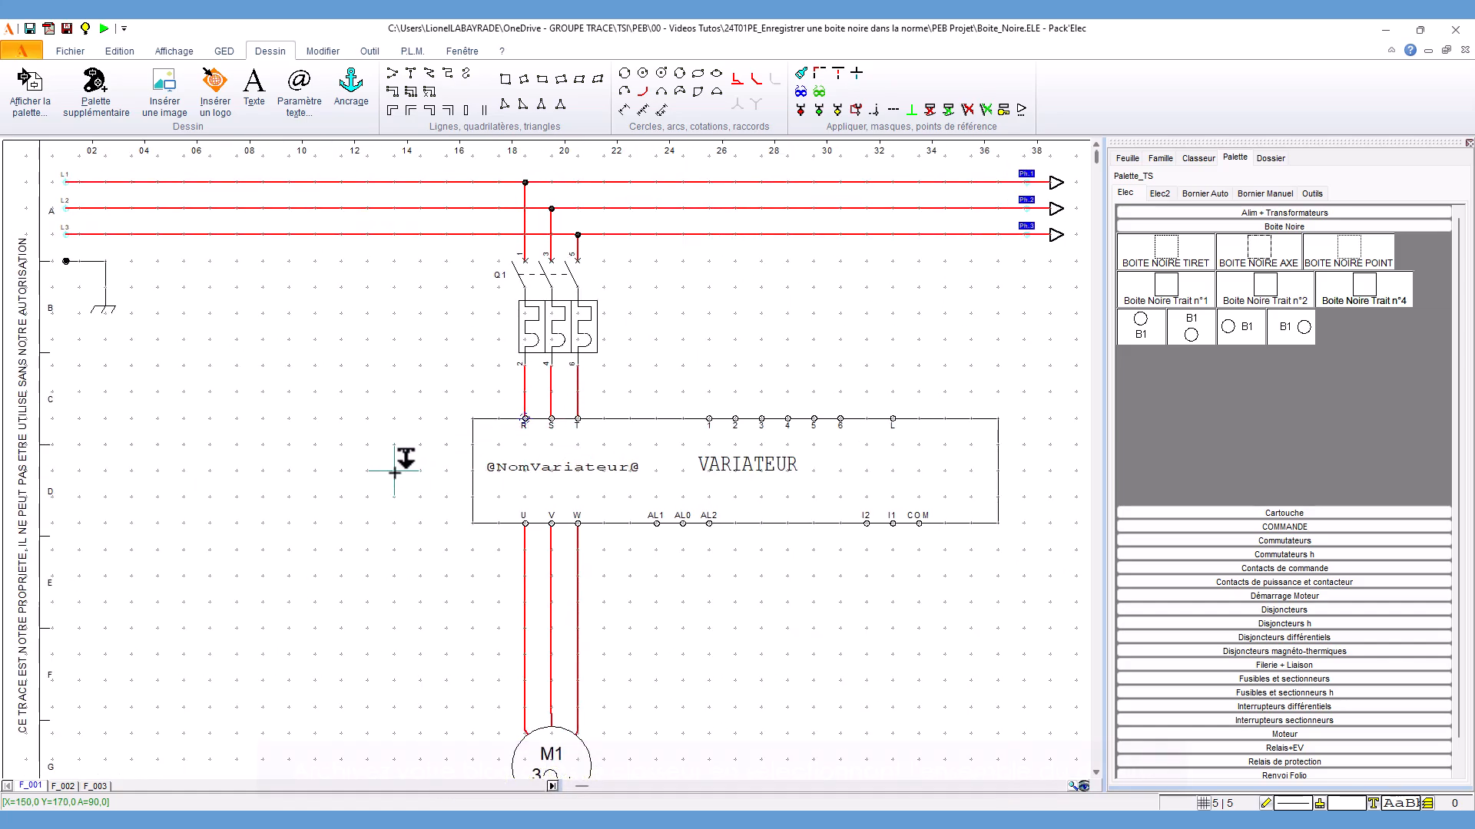
key(Escape)
Start archiving the complete VARIATEUR black box as a figure in the local elec binder.
drag(433, 379, 1024, 563)
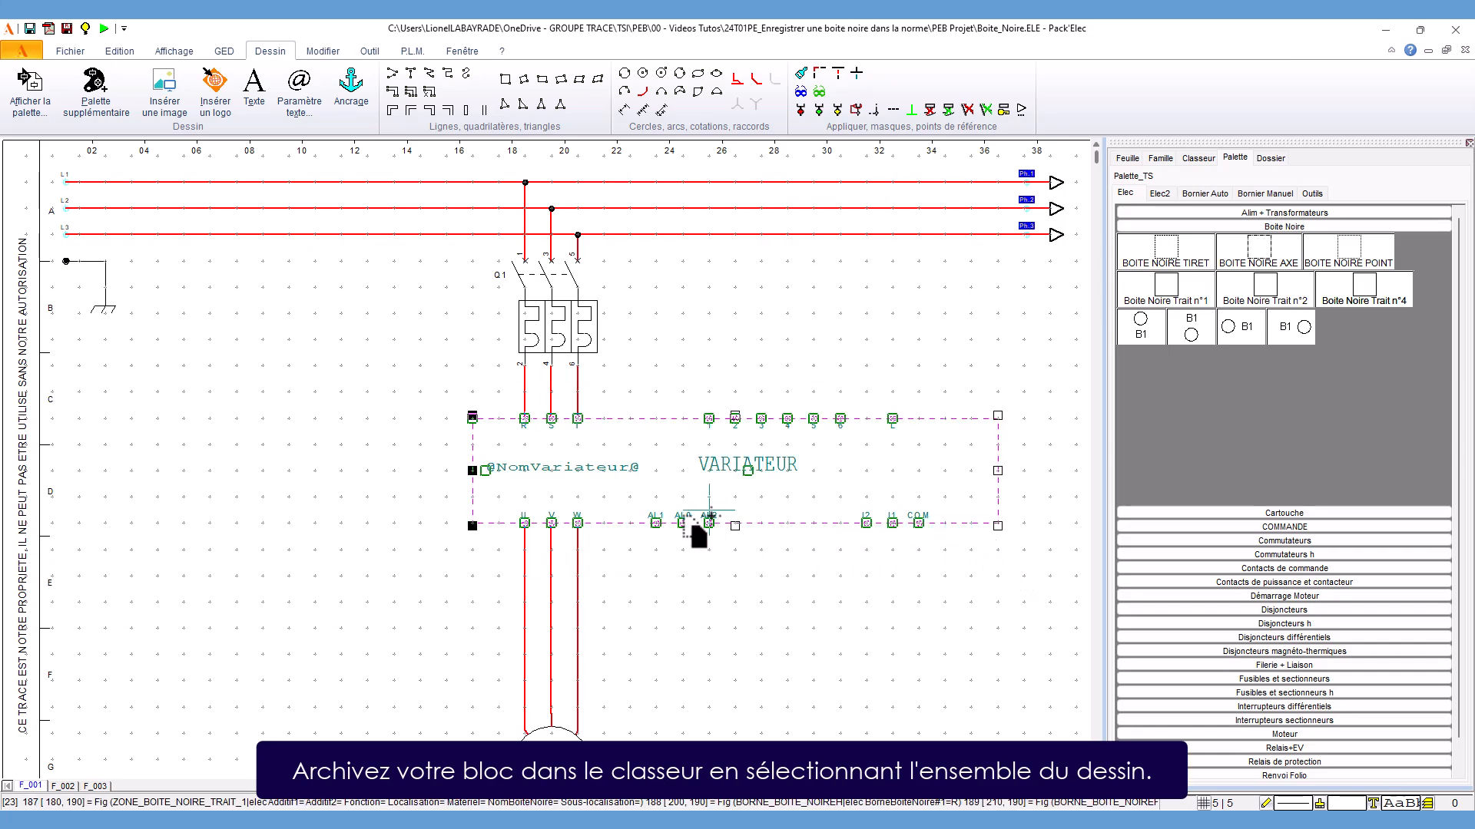
right_click(671, 503)
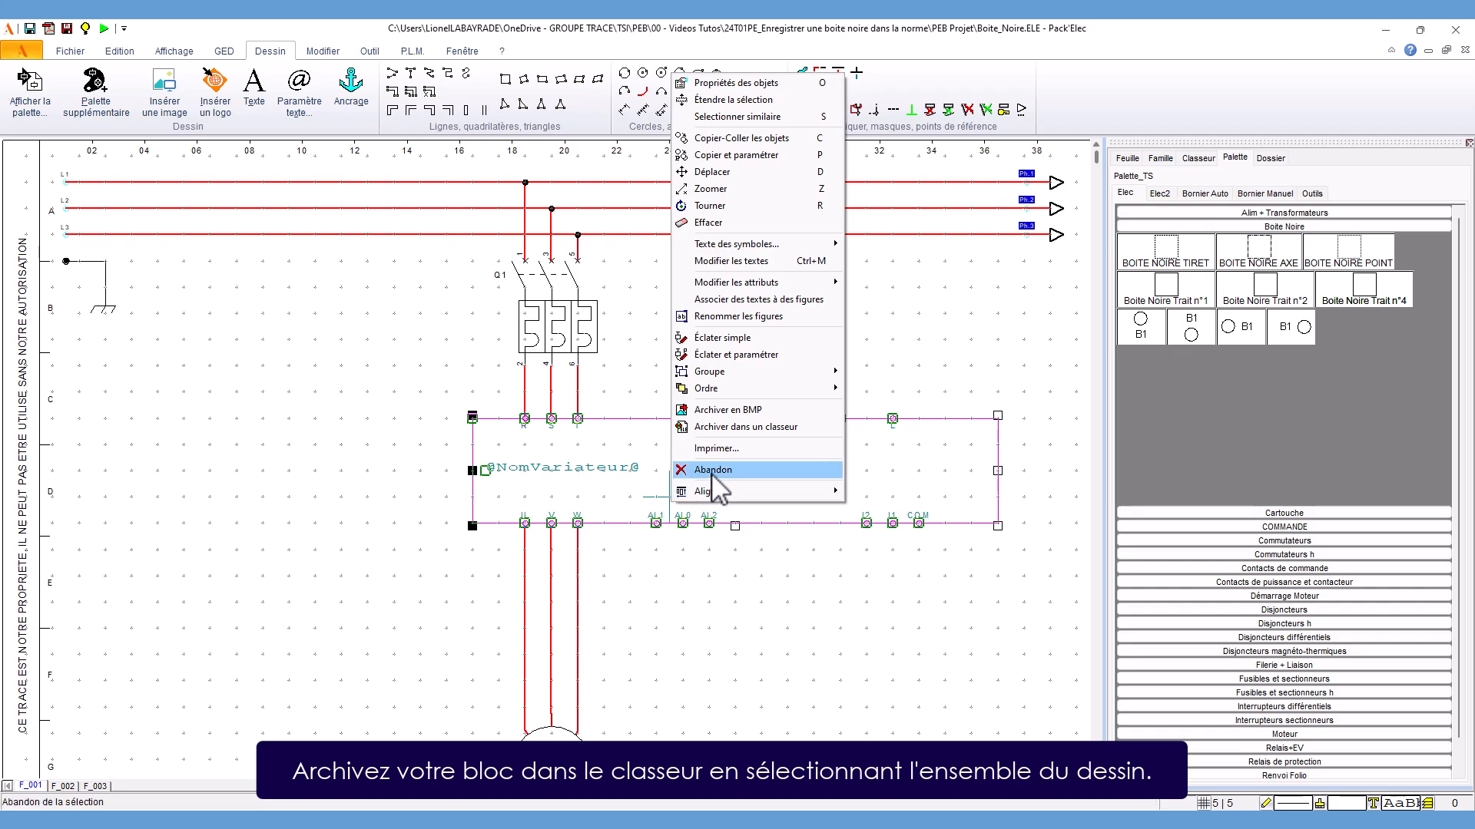
click(761, 427)
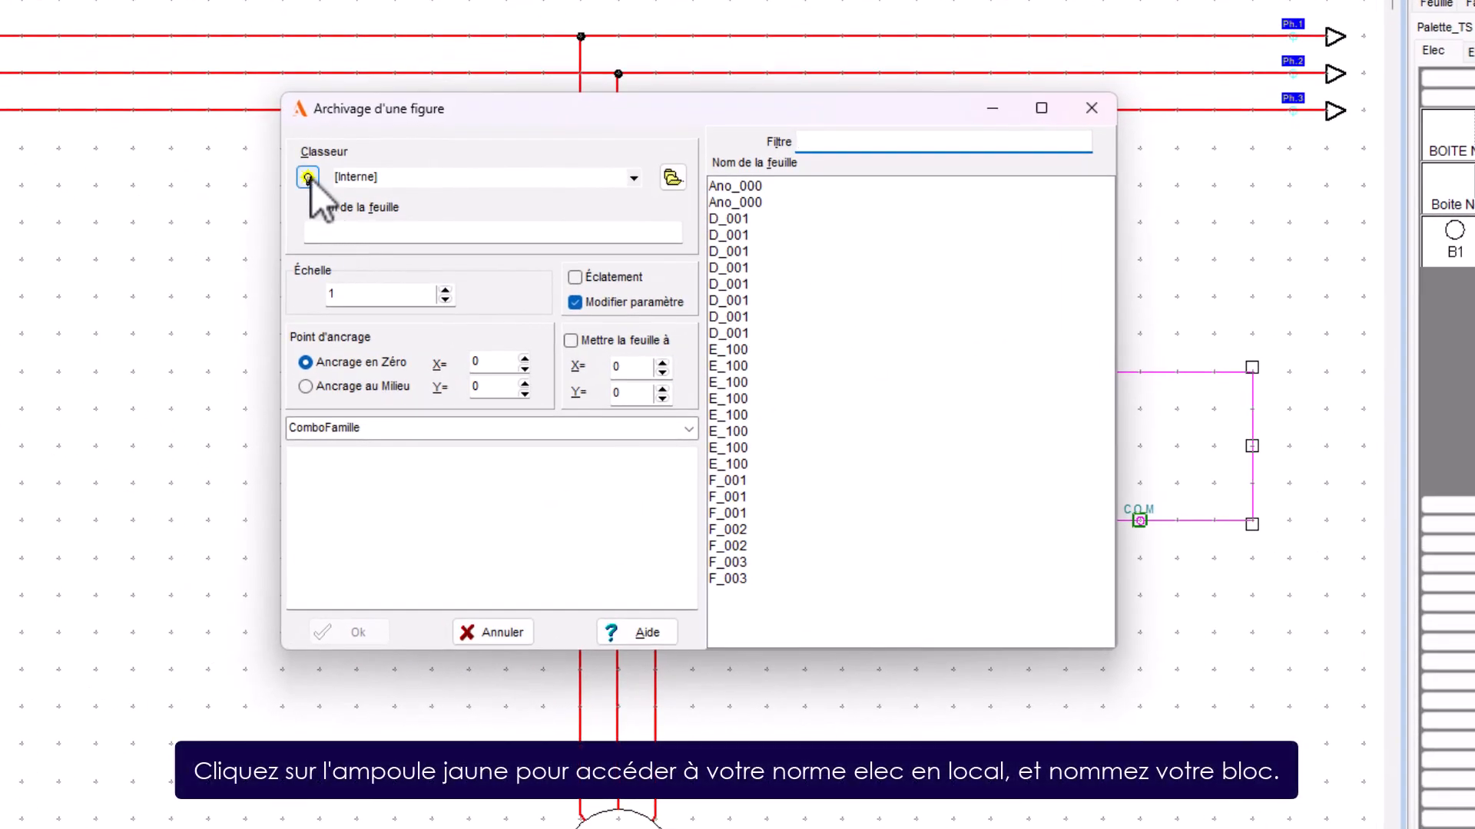
click(308, 178)
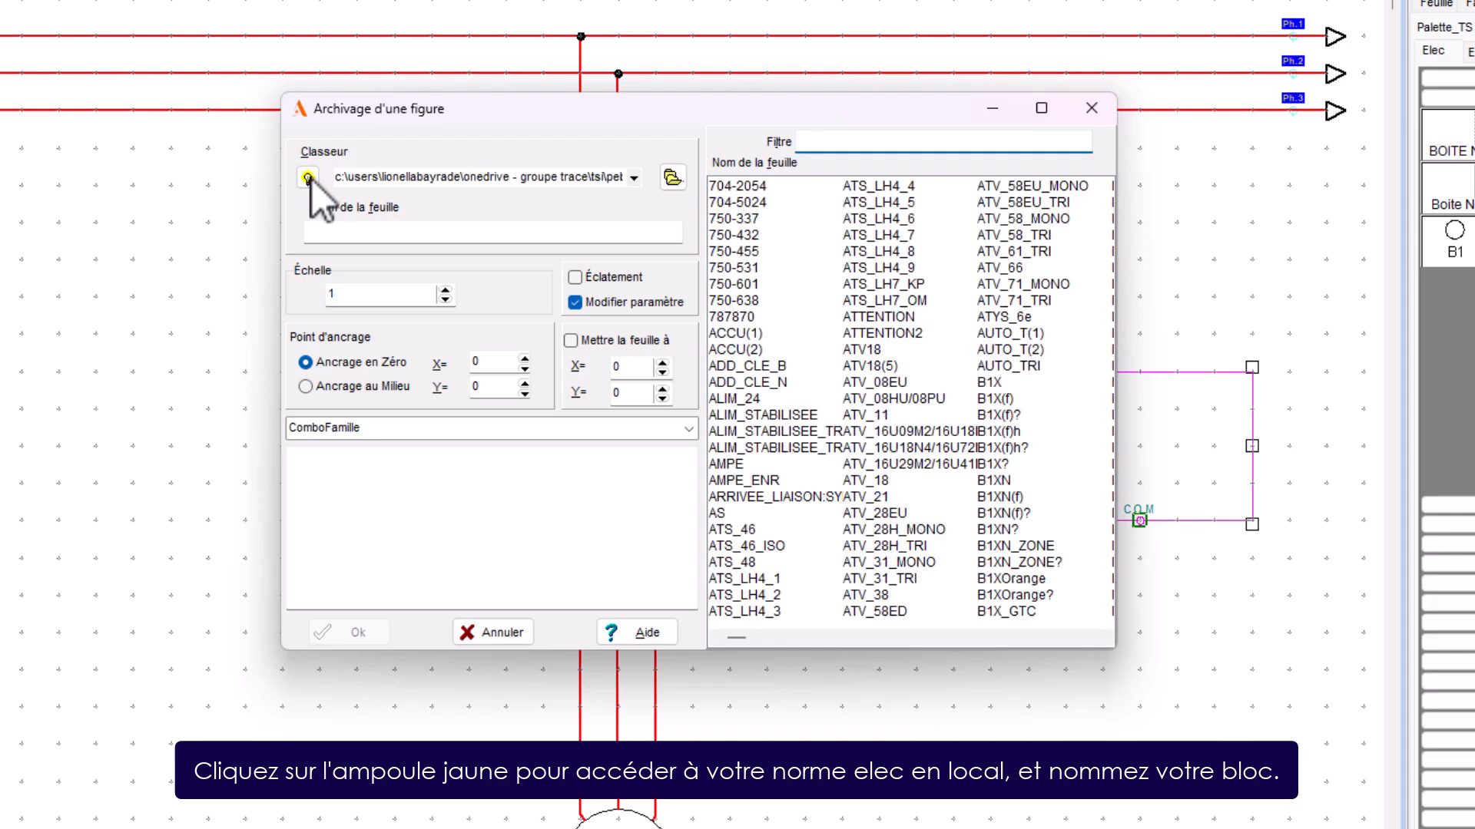
Archive the figure under the sheet name TSI_VARIATEUR with Éclatement off, without saving the elec binder to the standards directory.
click(341, 235)
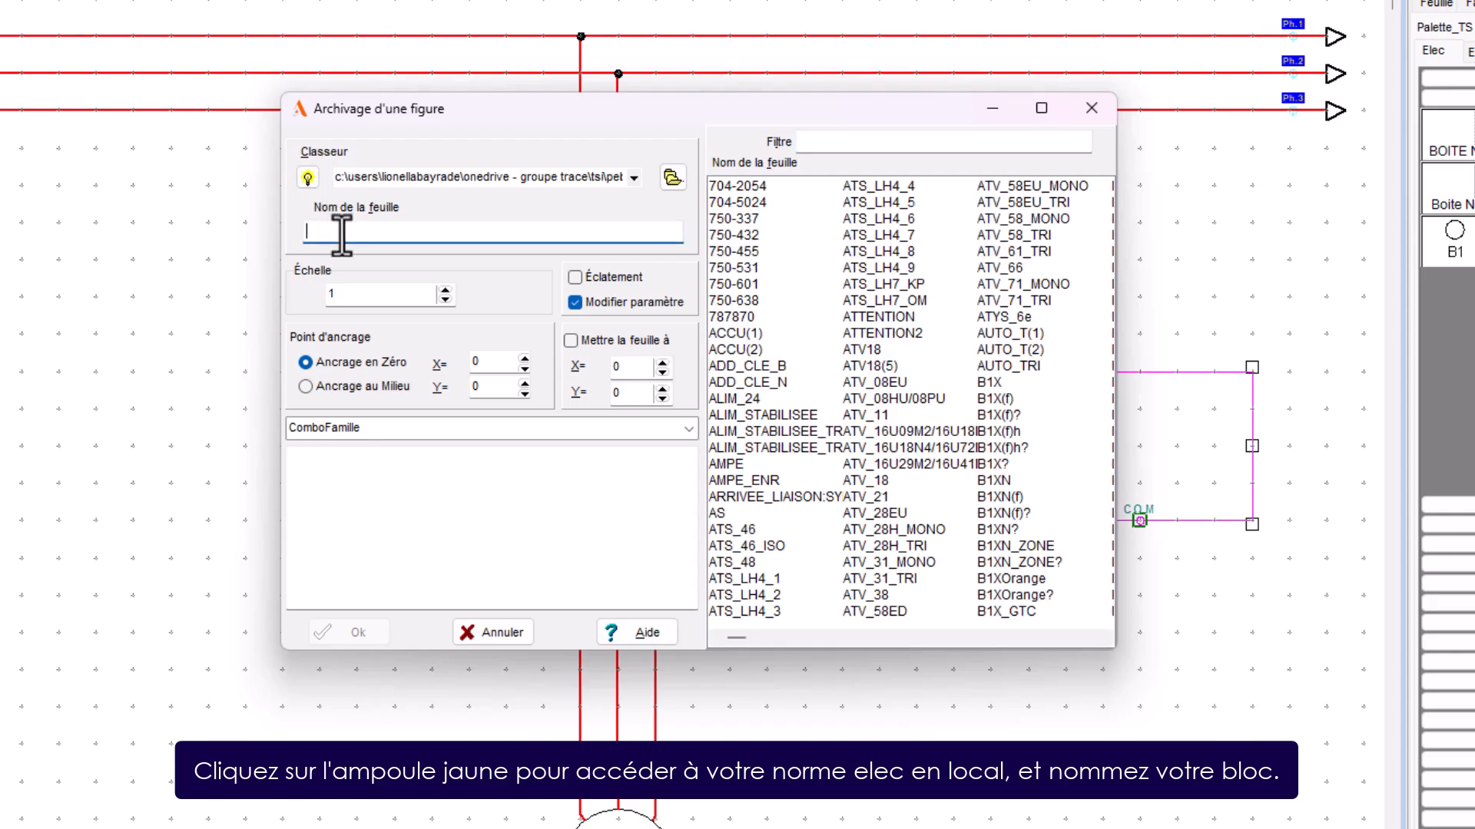
text(t)
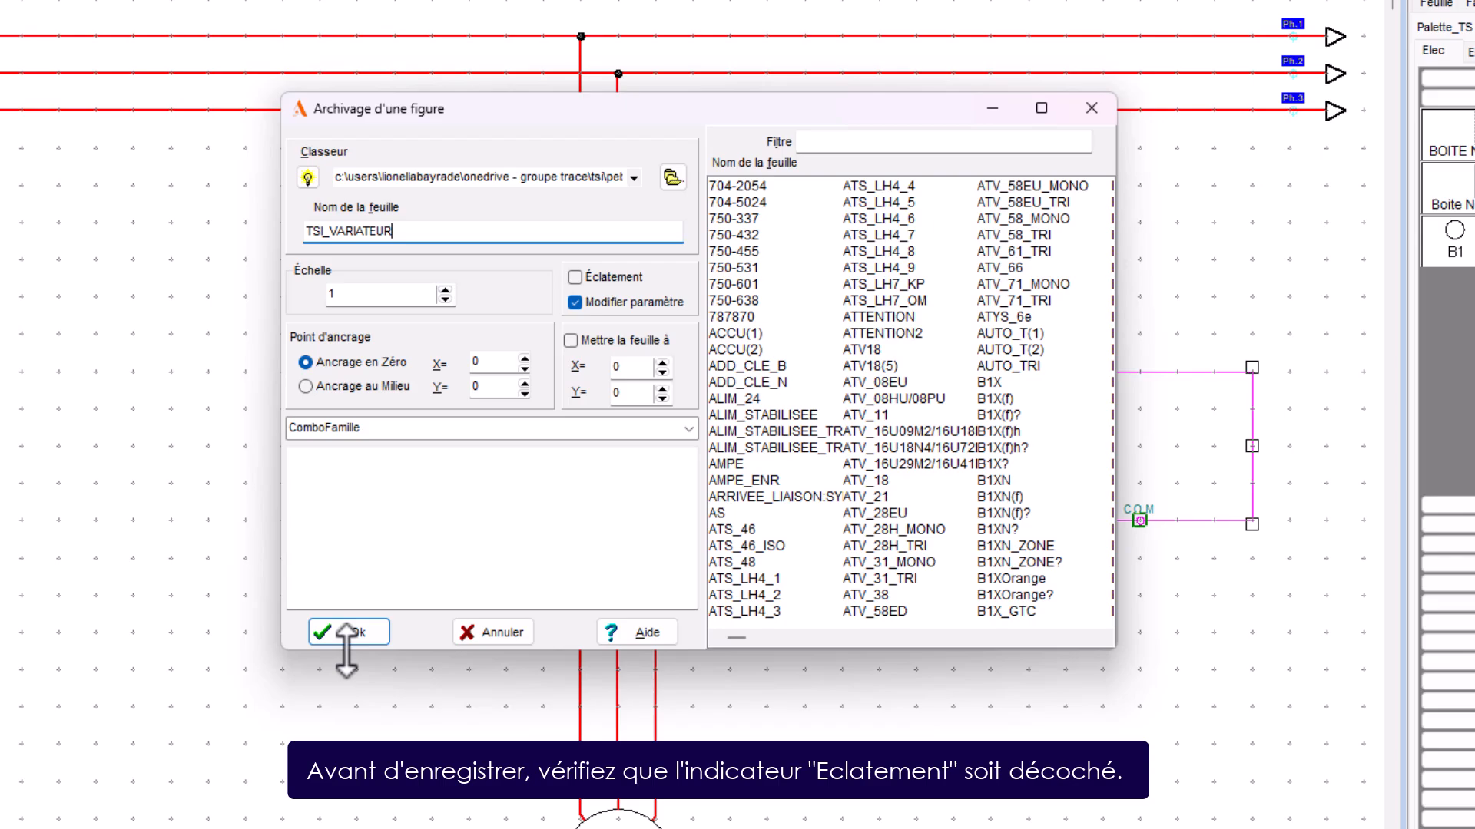
drag(346, 650, 347, 648)
click(348, 638)
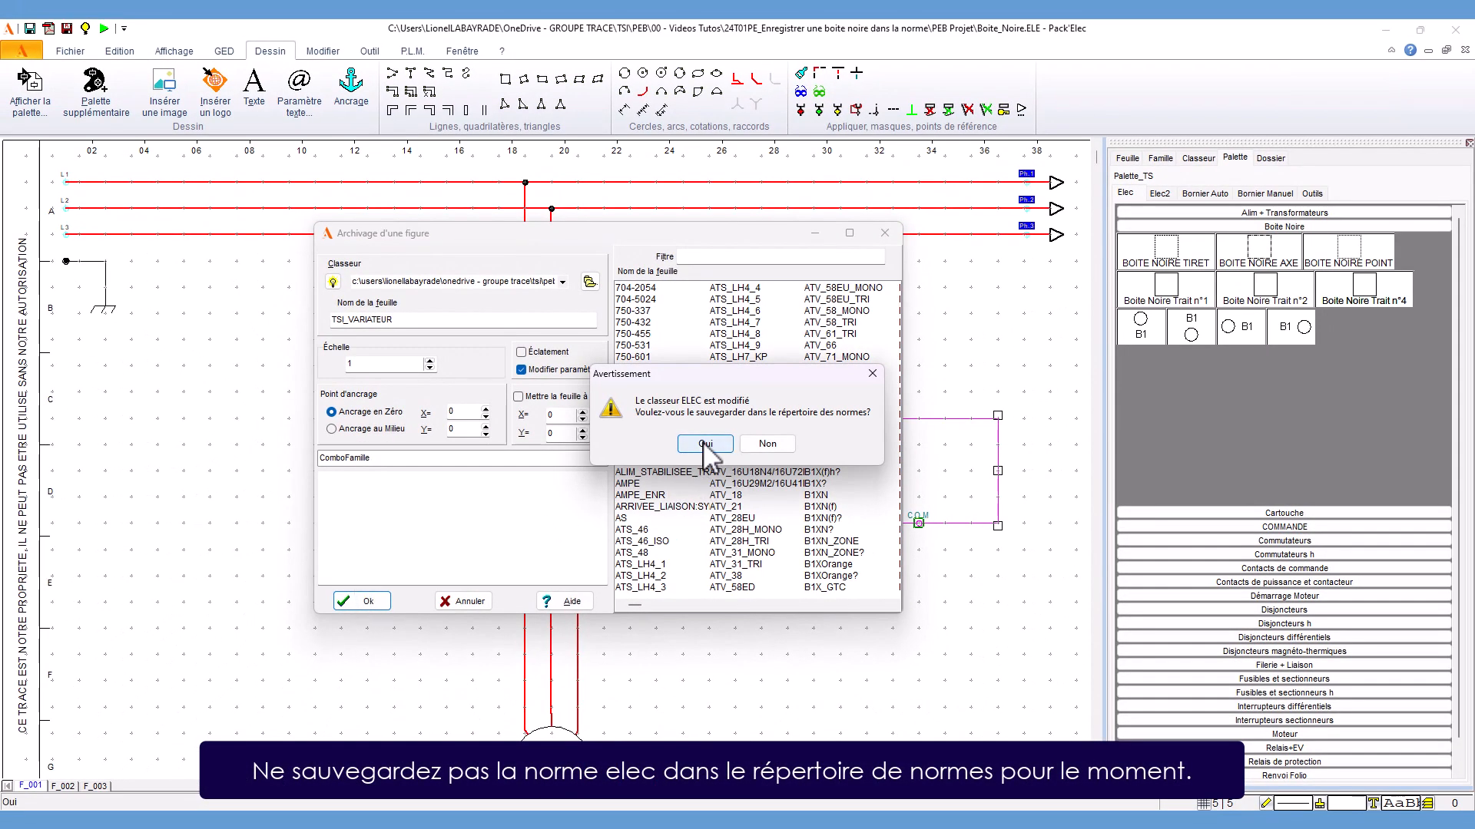
click(767, 444)
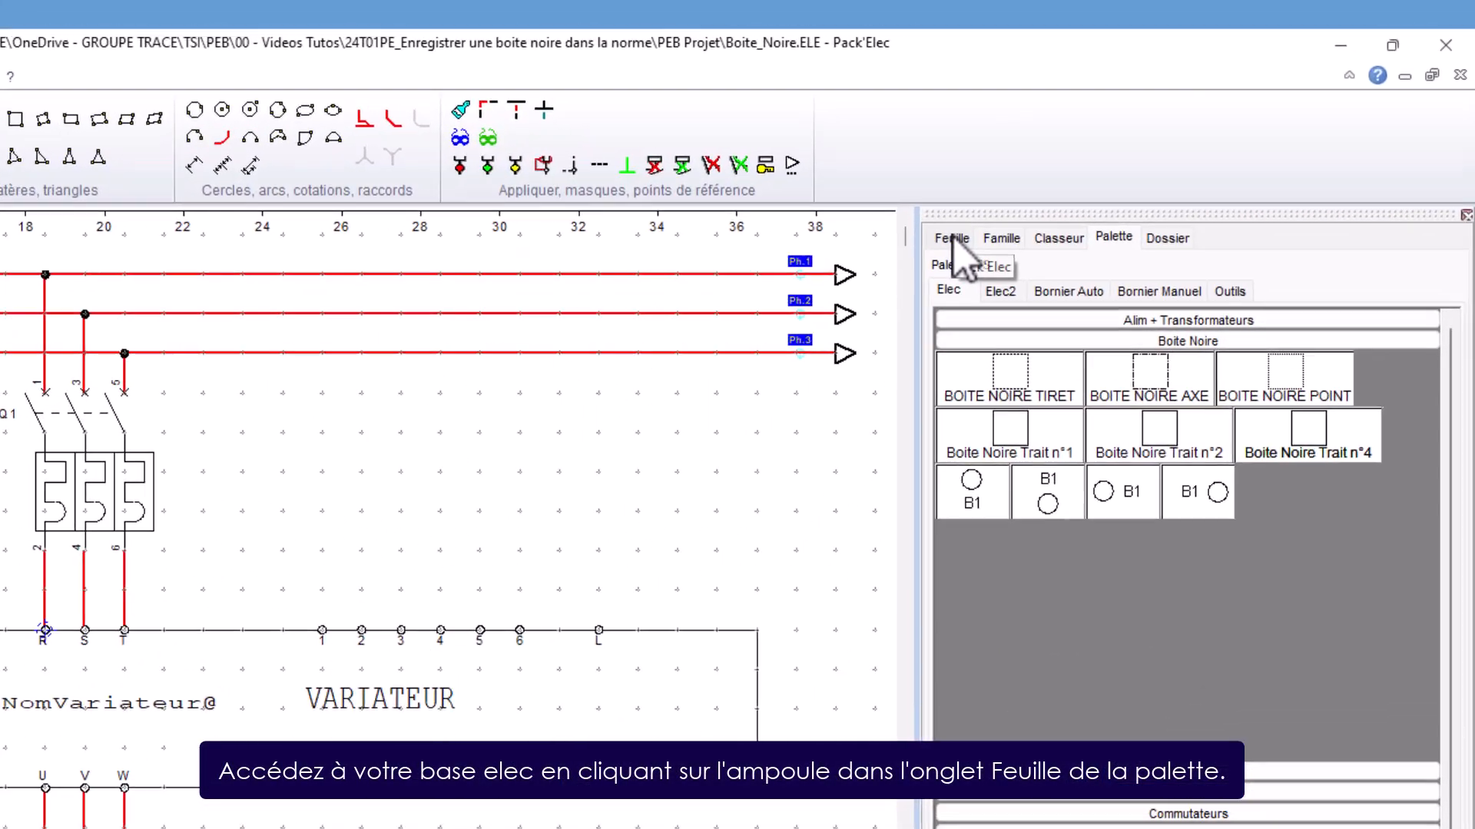
Insert TSI_VARIATEUR from the elec base, filtered by TSI, on the motor lines below the original black box, with NomVariateur set to VV1.
click(952, 238)
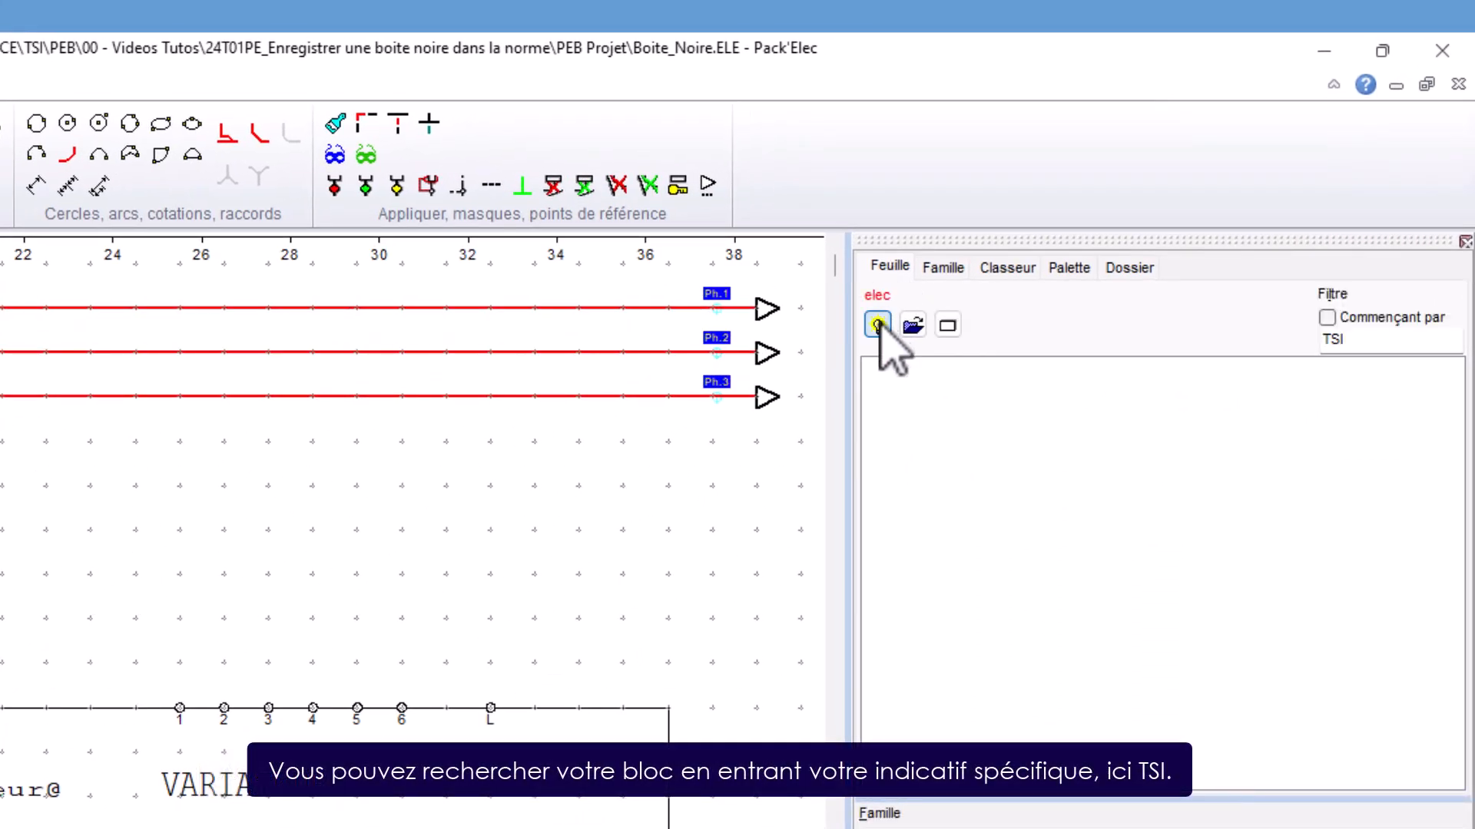
click(877, 325)
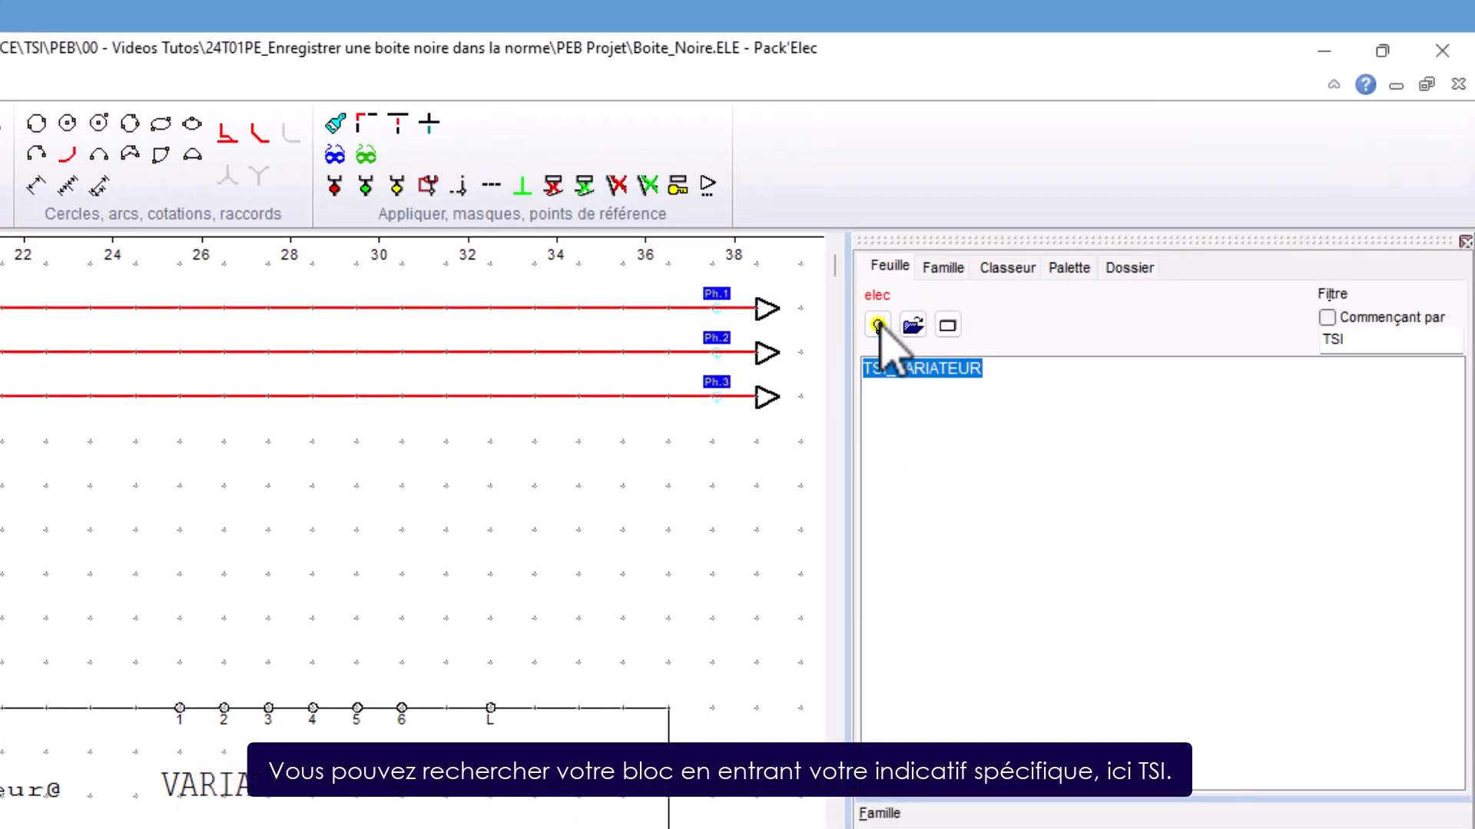
click(1361, 346)
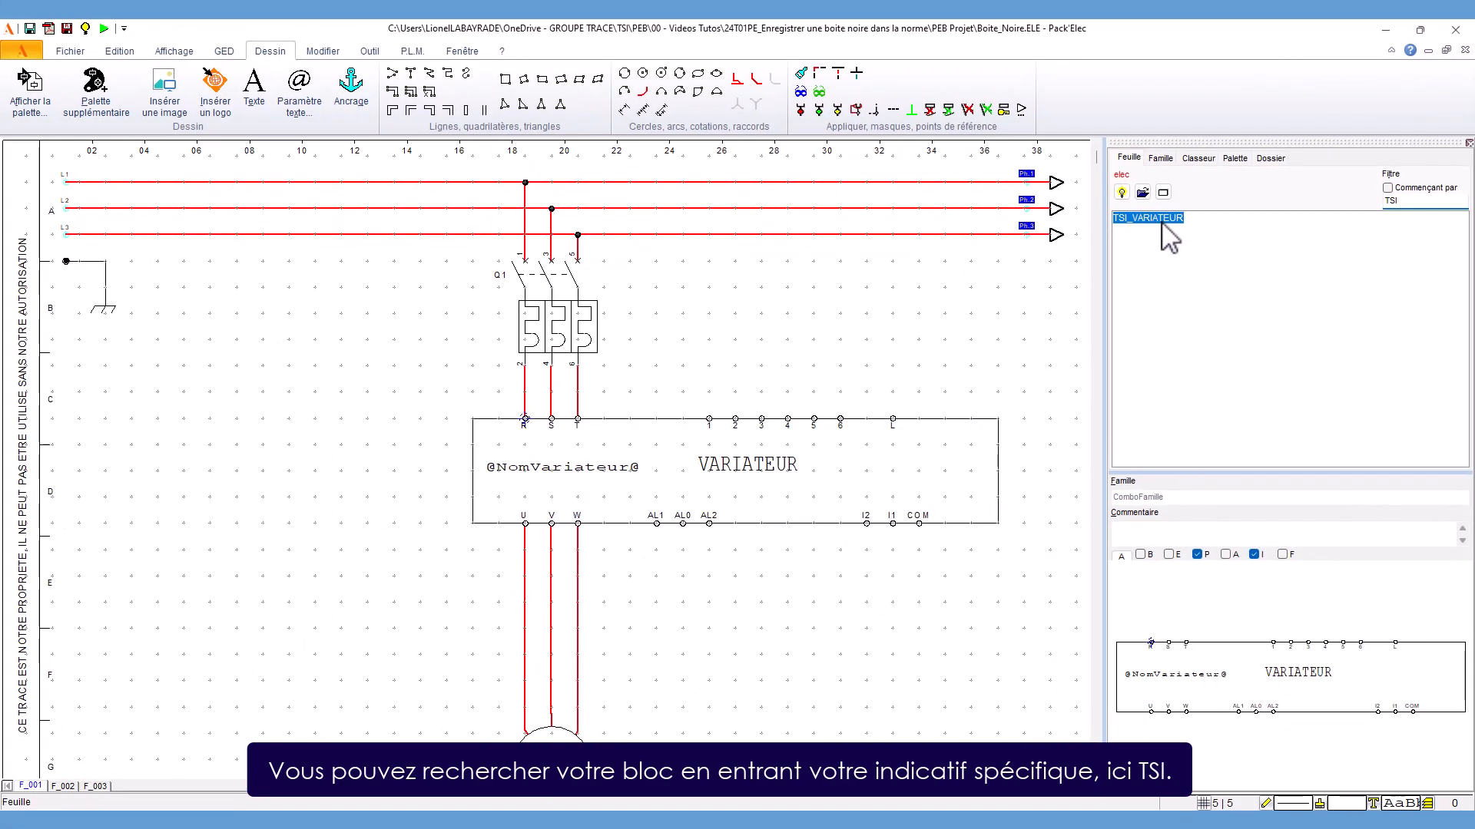
double_click(1156, 219)
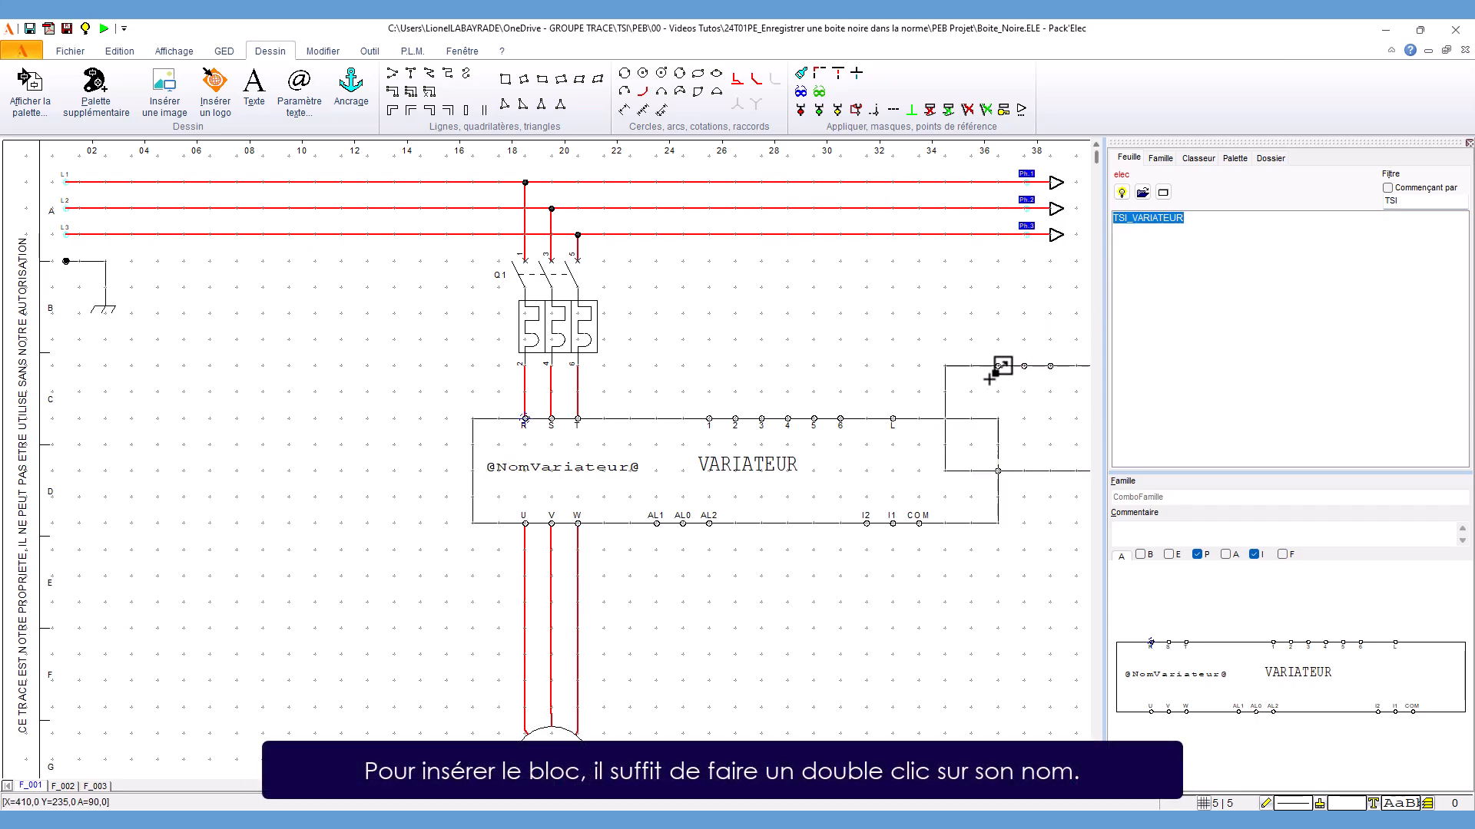
click(525, 576)
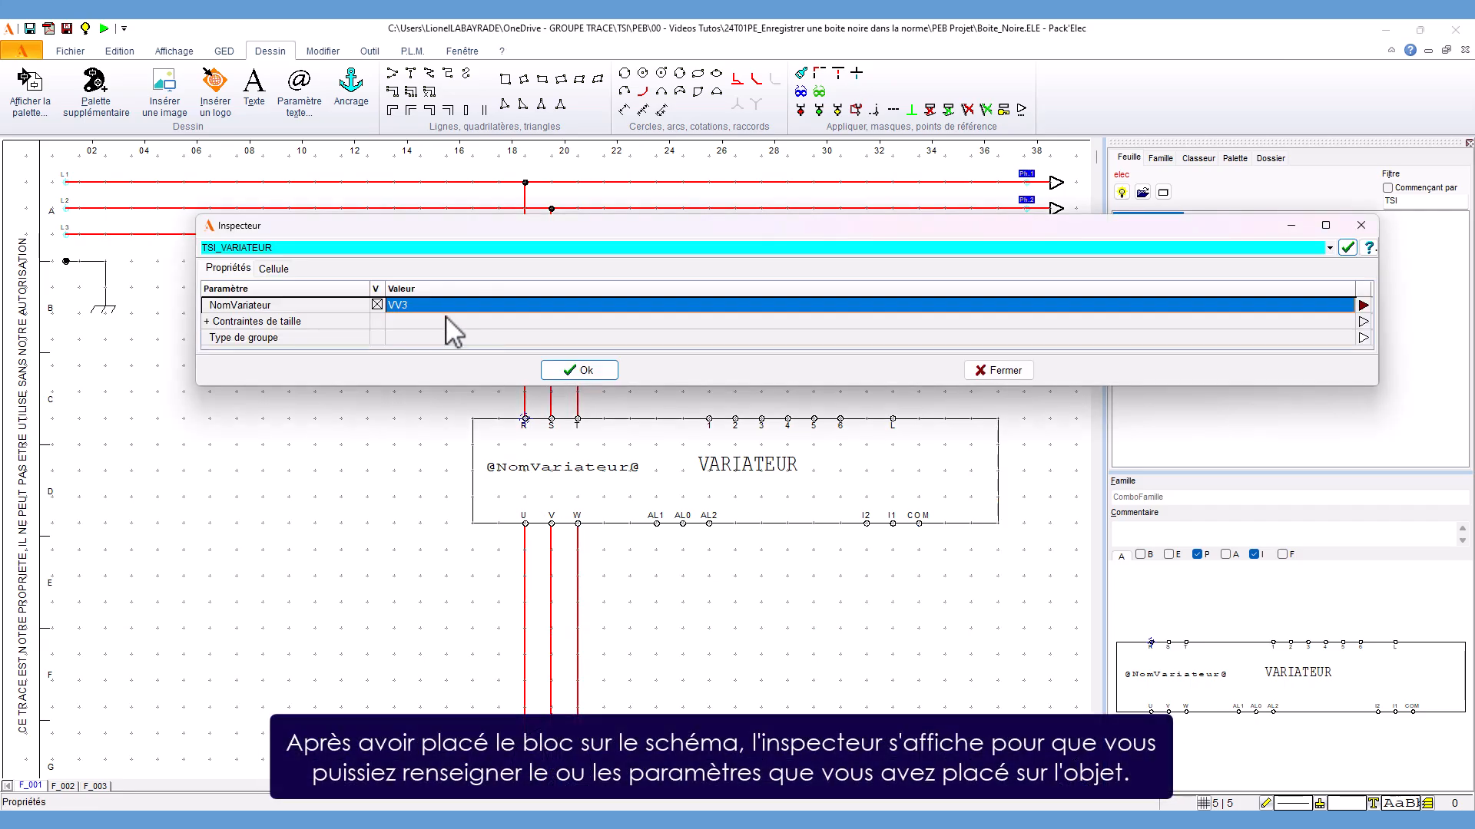
click(399, 305)
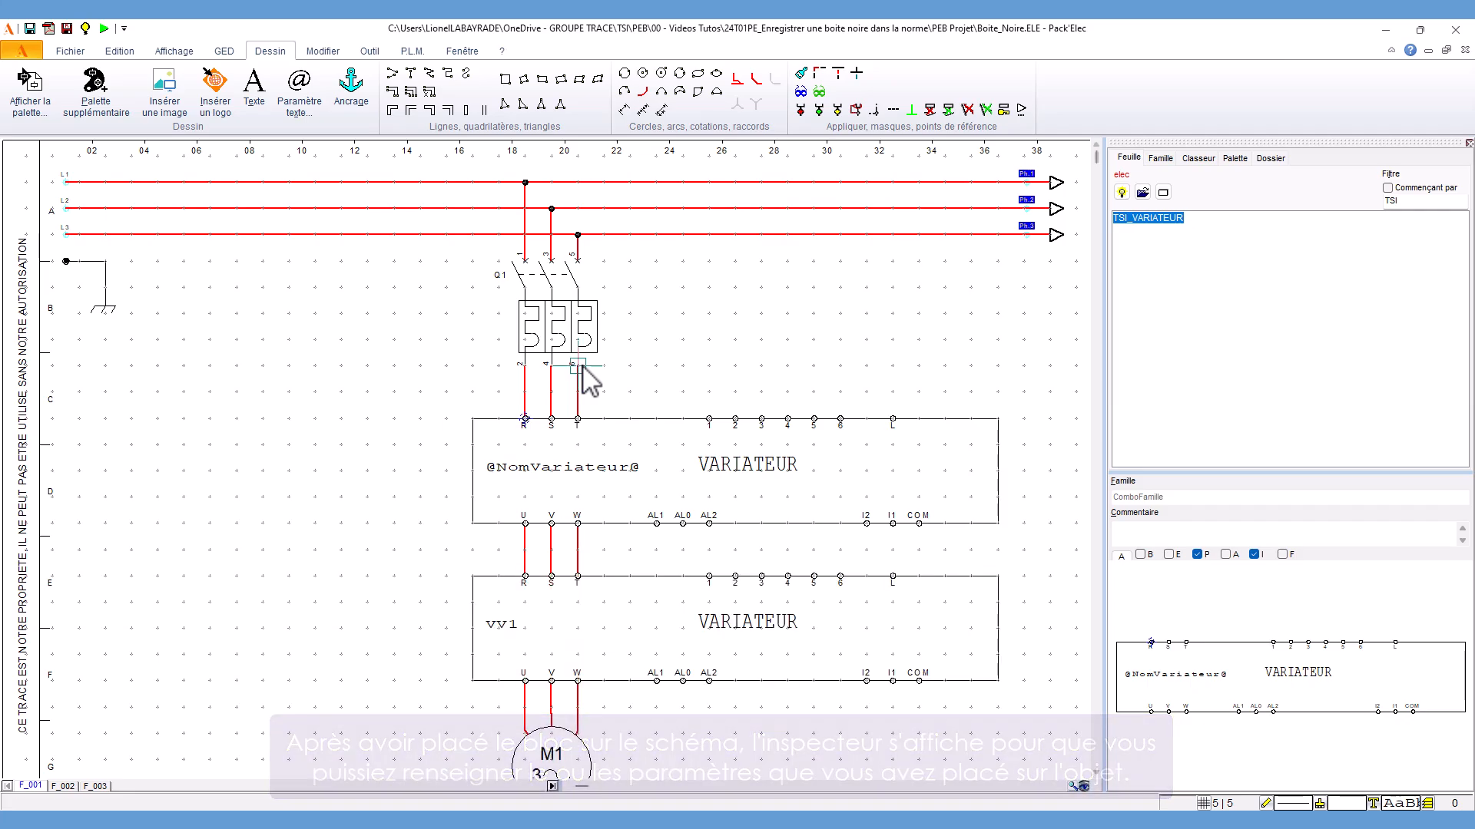
click(786, 680)
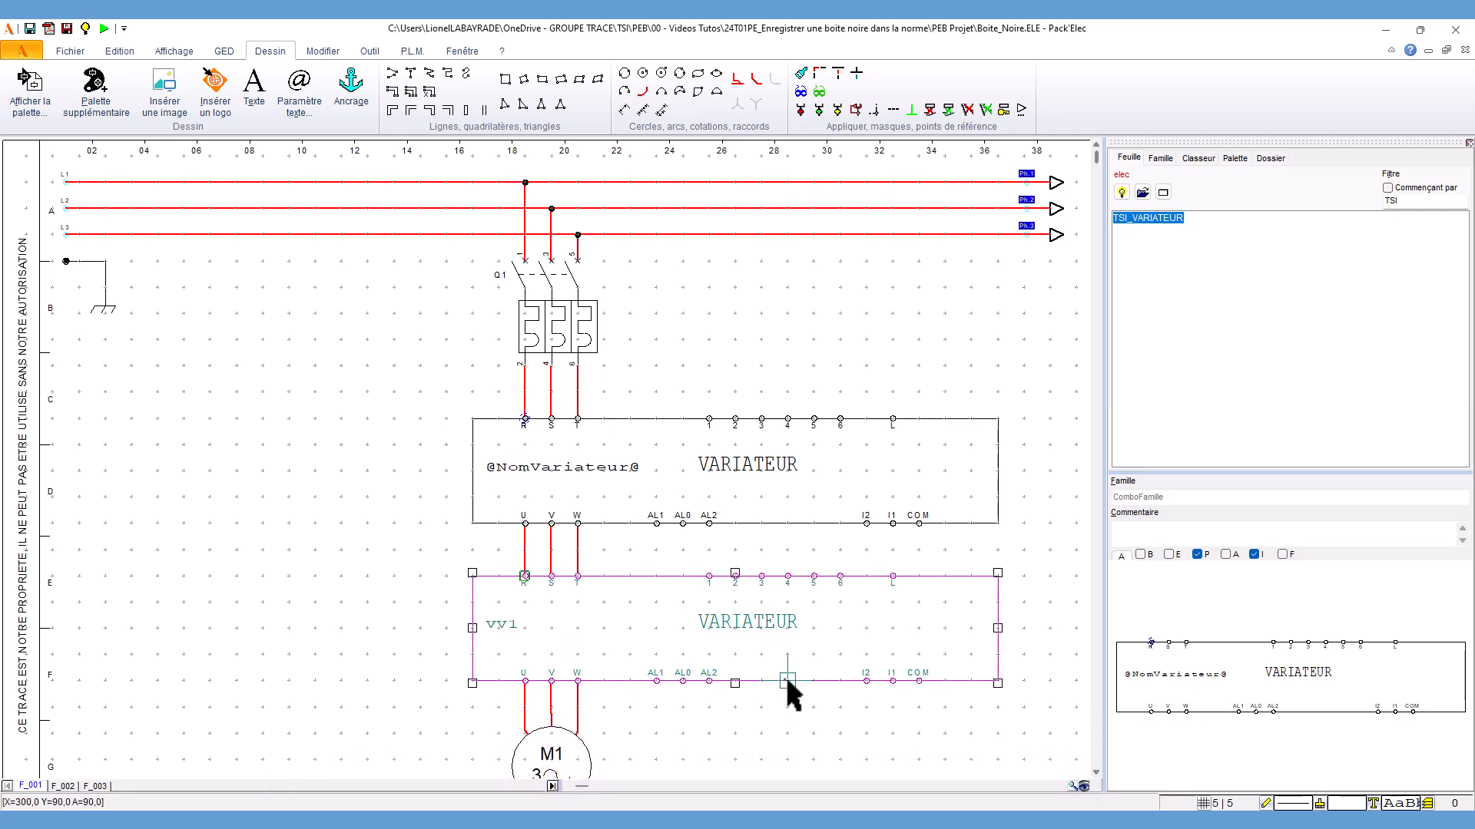
click(863, 736)
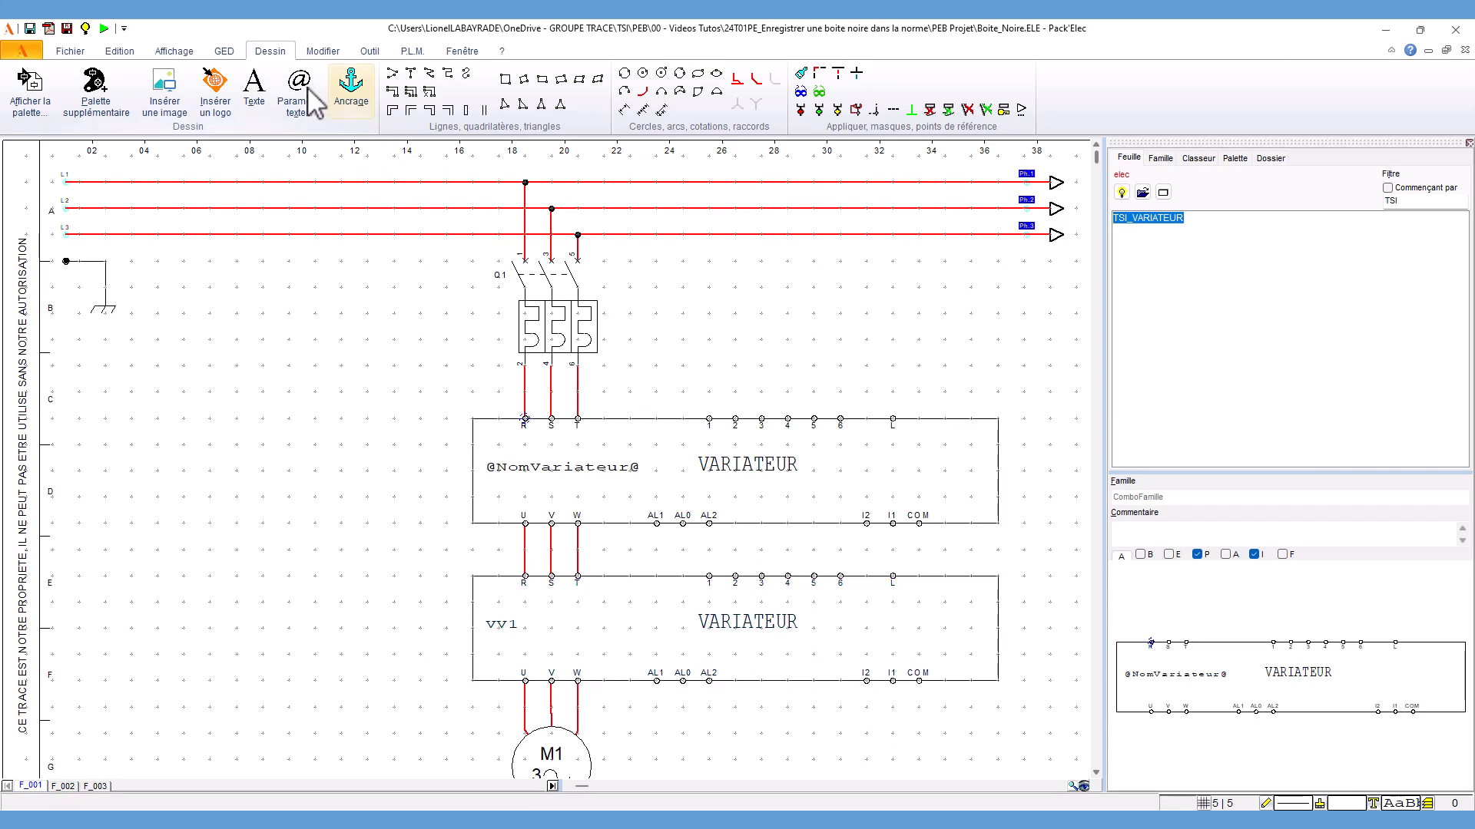
Jump from the inserted VV1 block to its source sheet in the elec base.
click(175, 52)
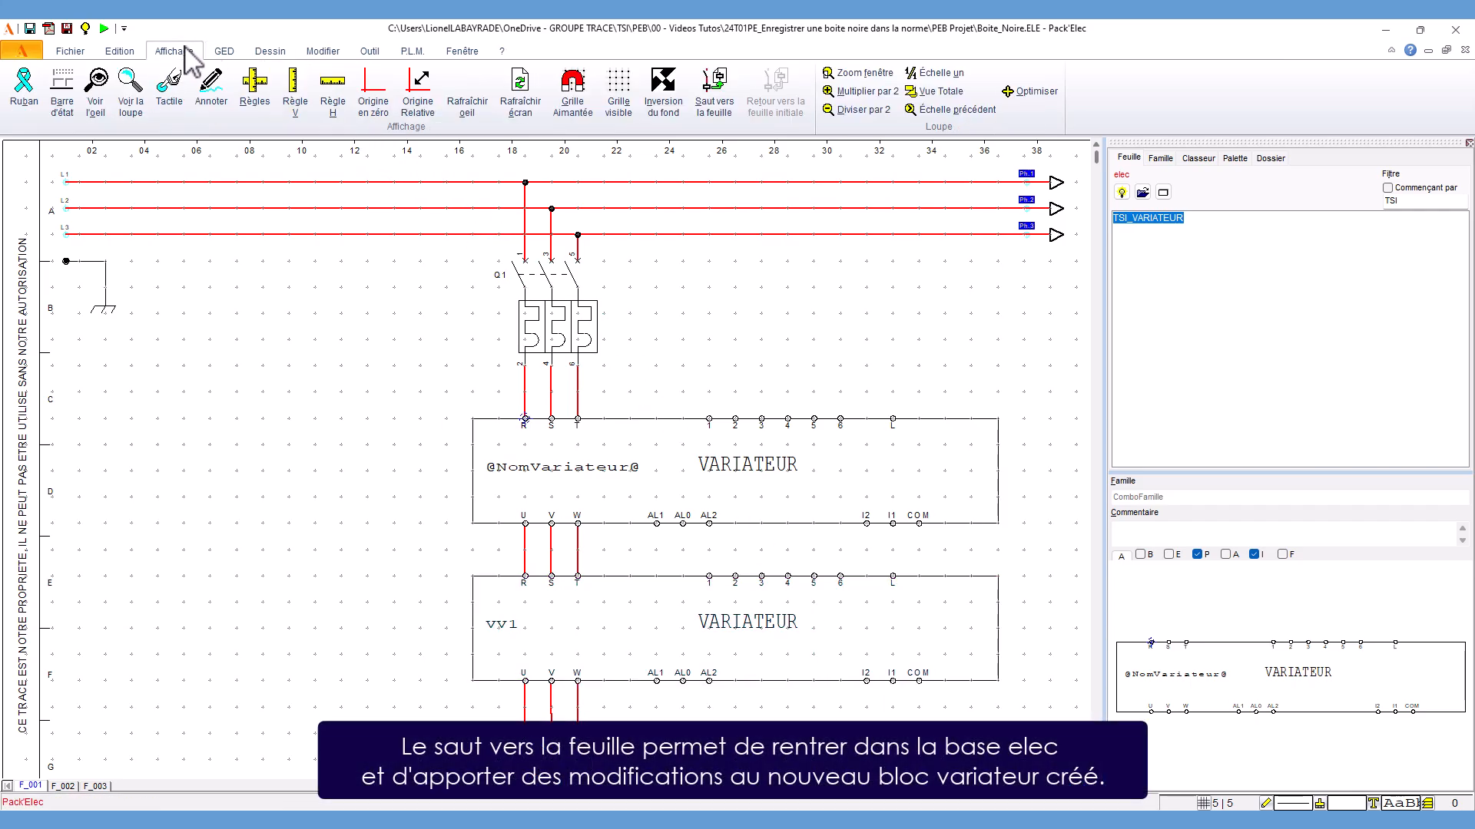
click(727, 101)
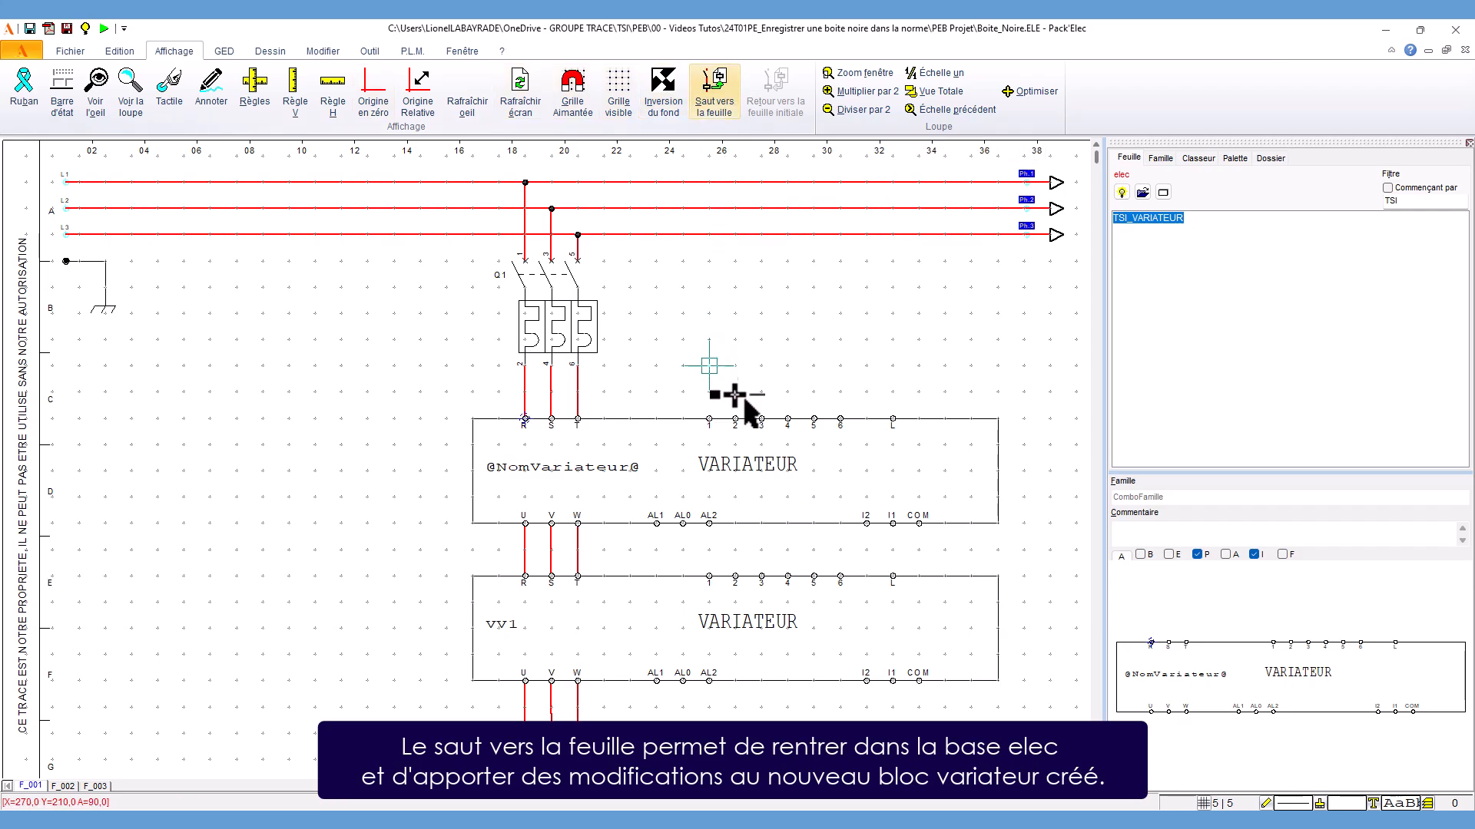
click(674, 598)
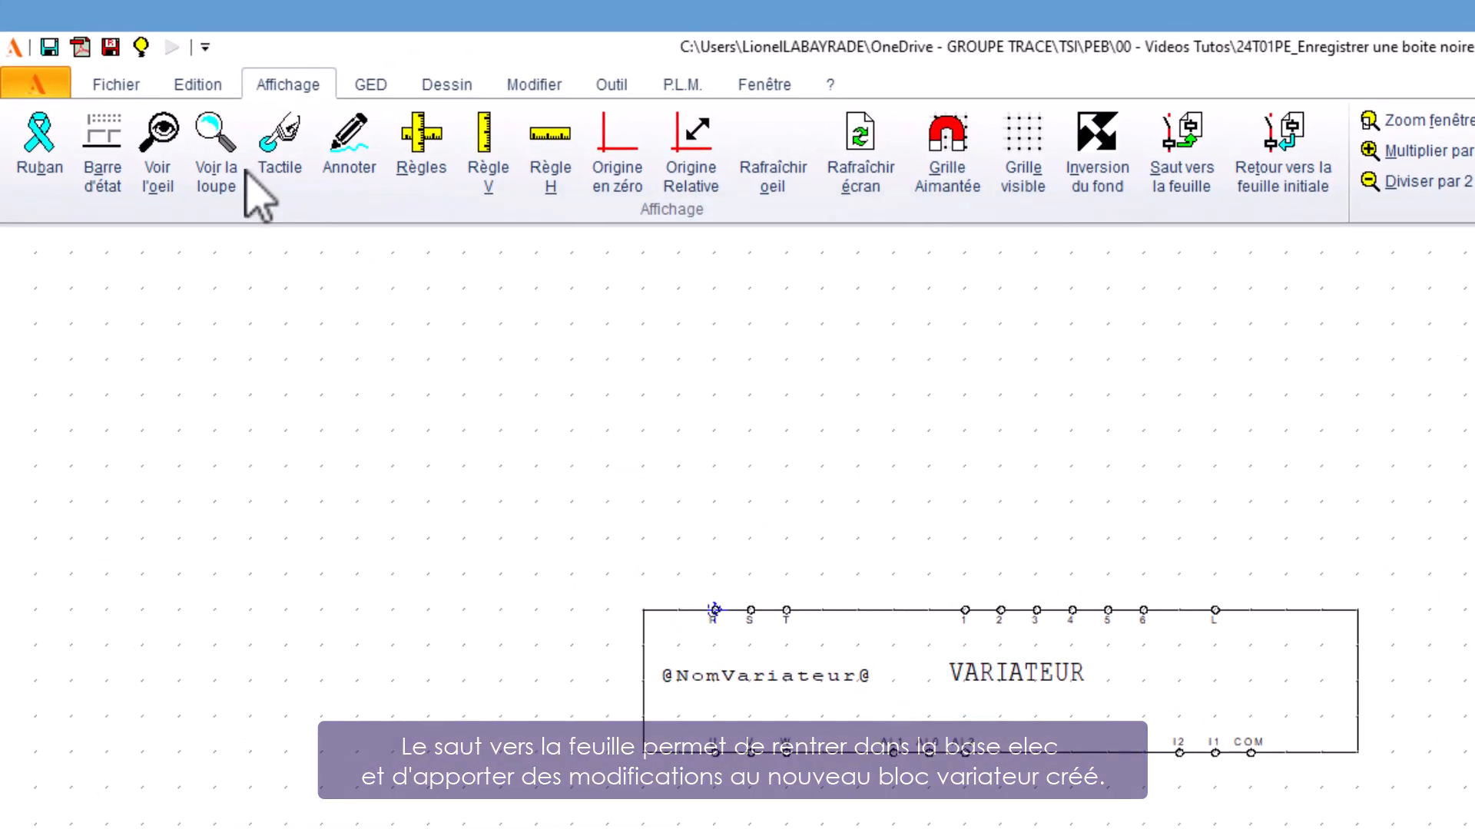
Reorganise the elec binder, save it over elec.TSI in the Normes folder, and return to the initial schematic sheet.
click(111, 48)
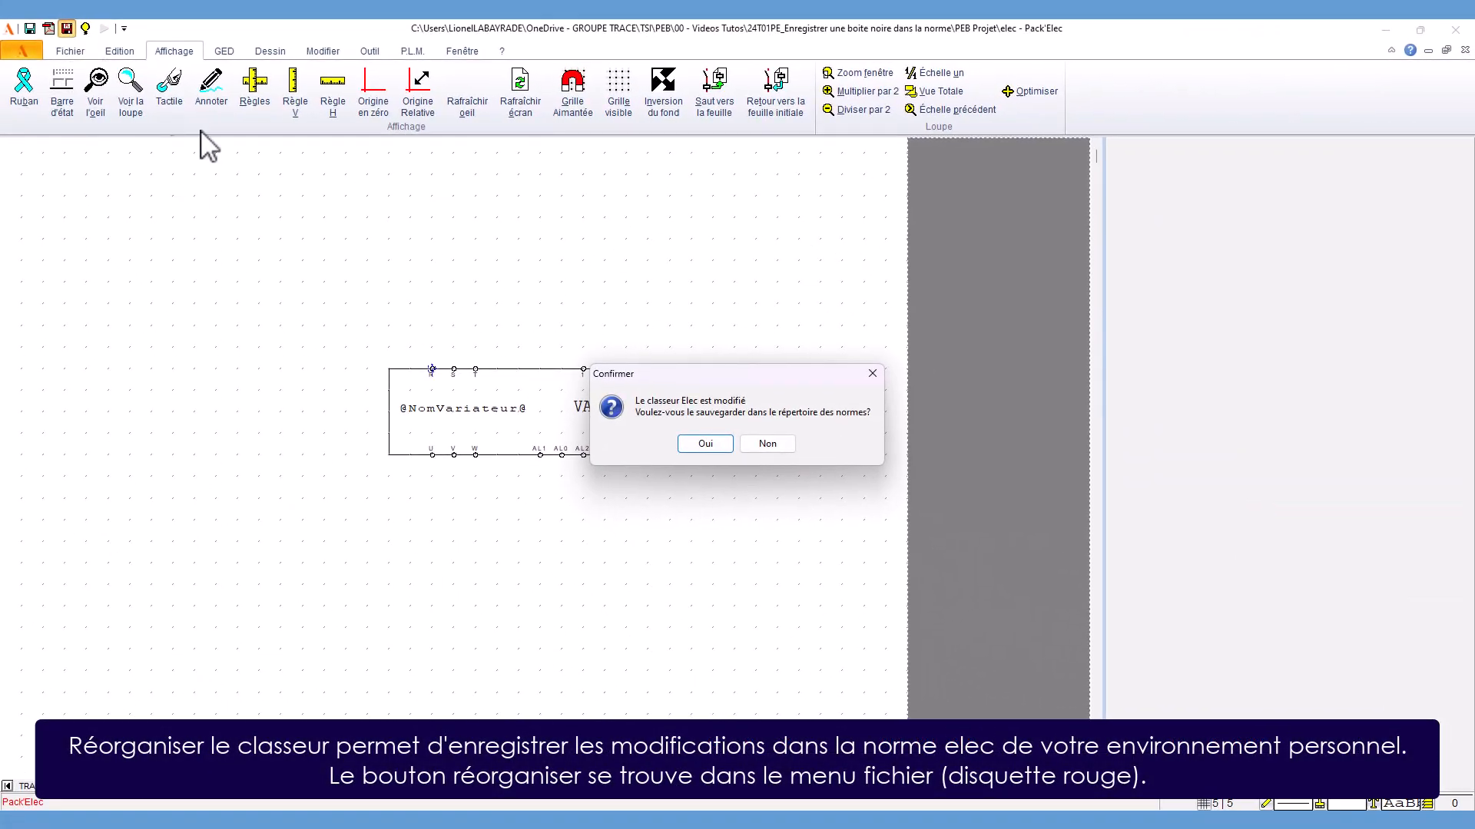
click(705, 444)
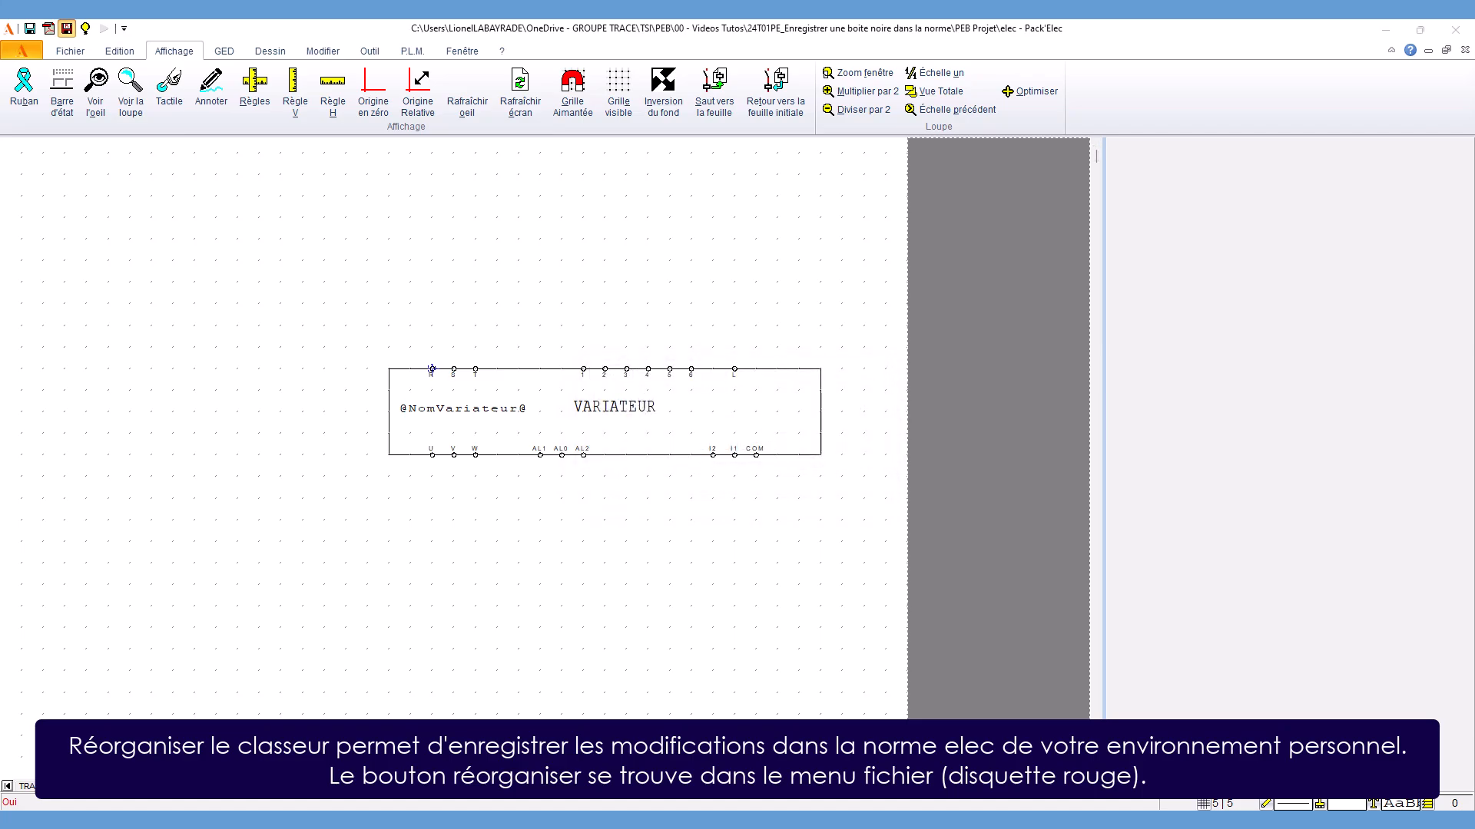
drag(1471, 301, 556, 211)
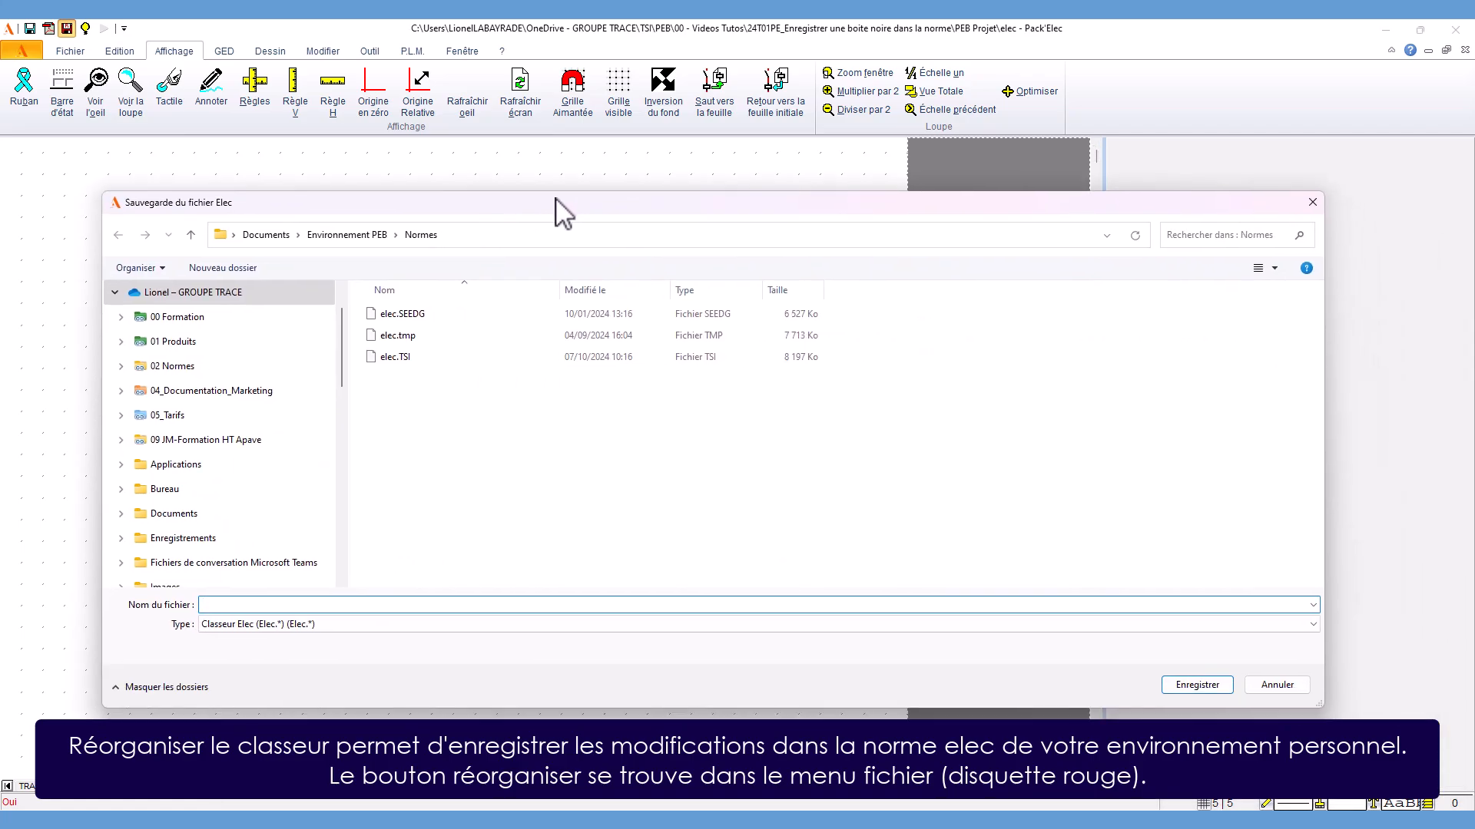
click(402, 356)
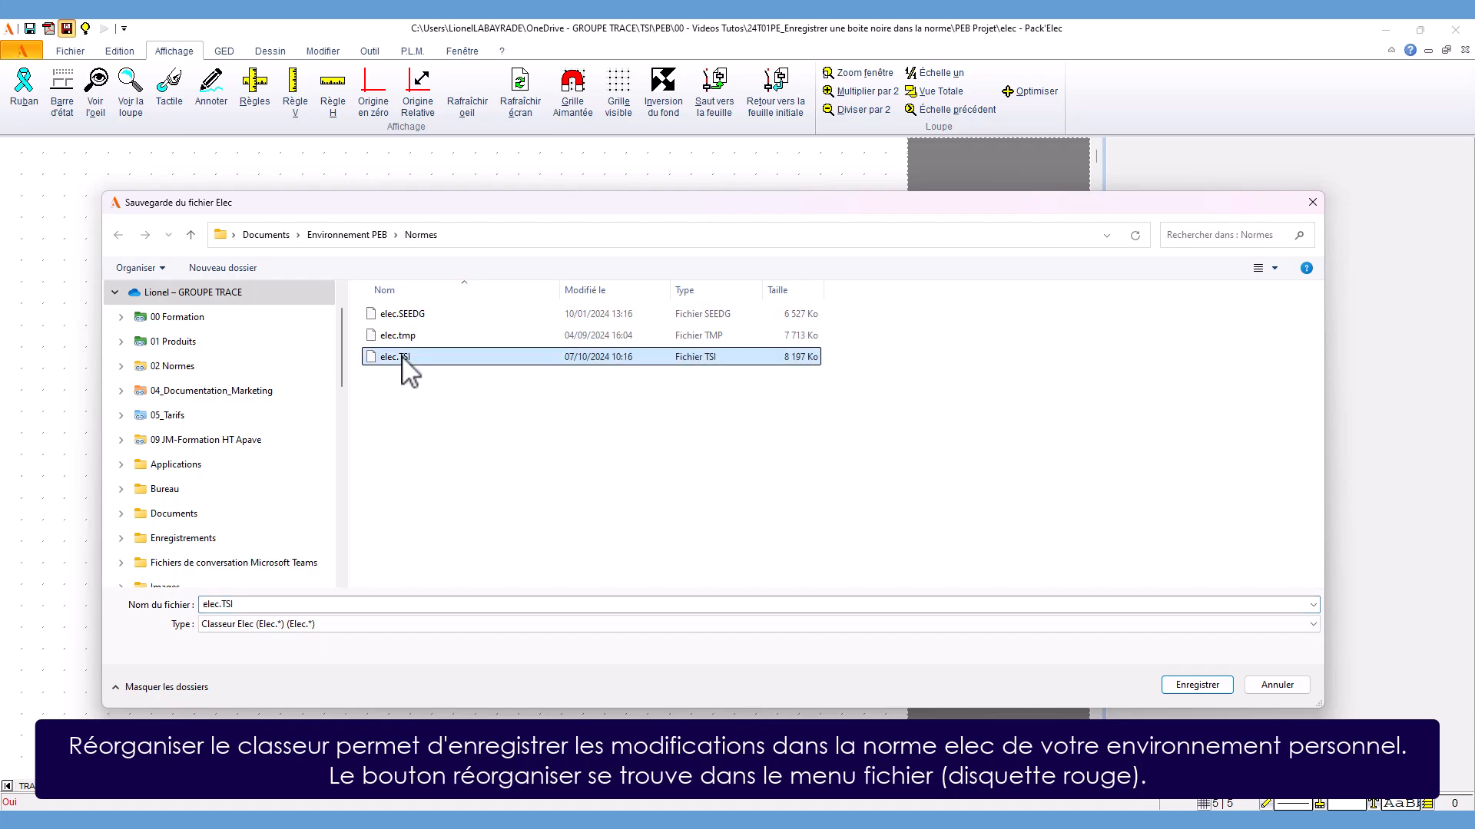
click(1193, 680)
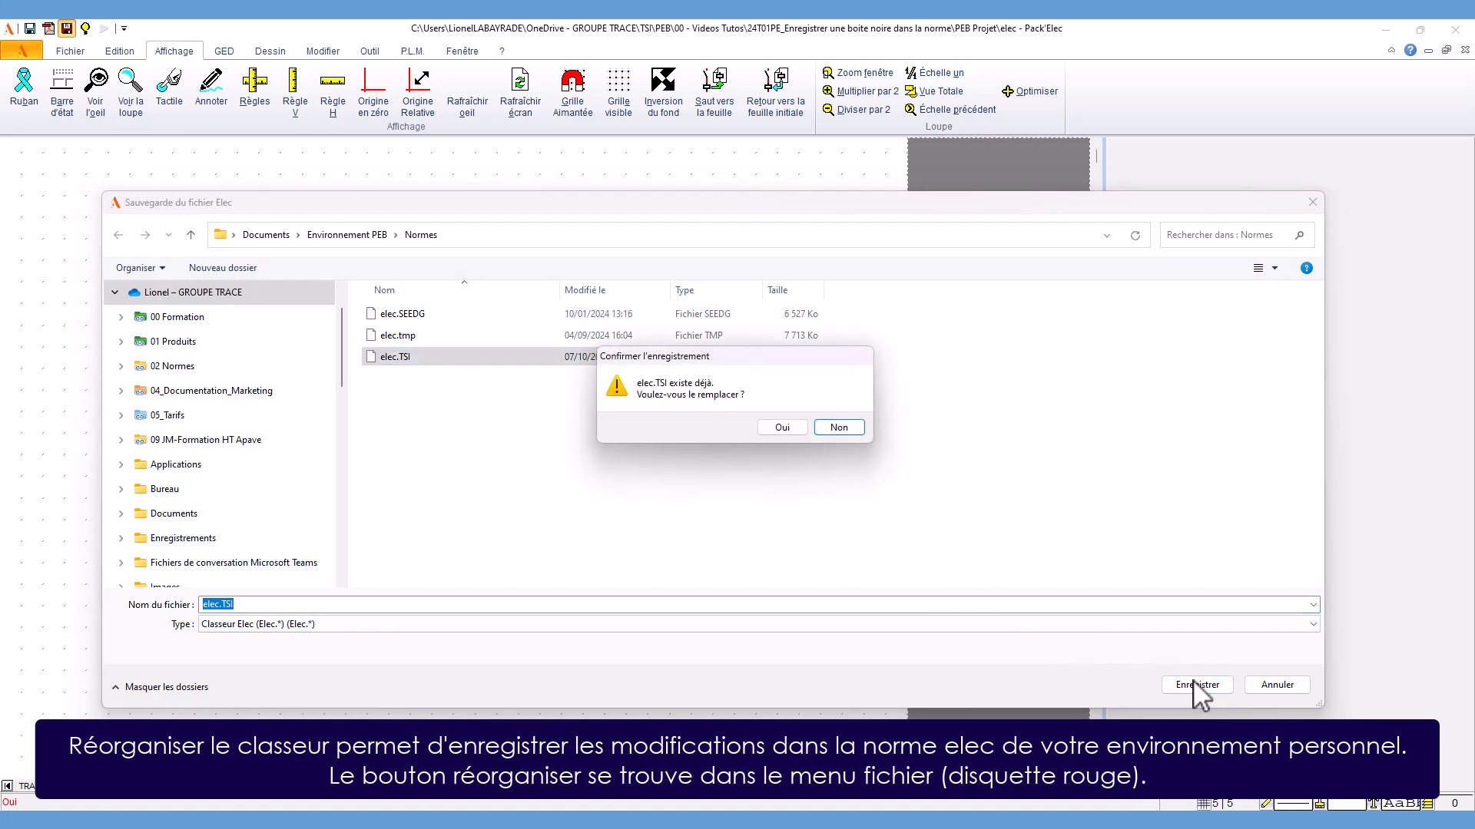
click(781, 427)
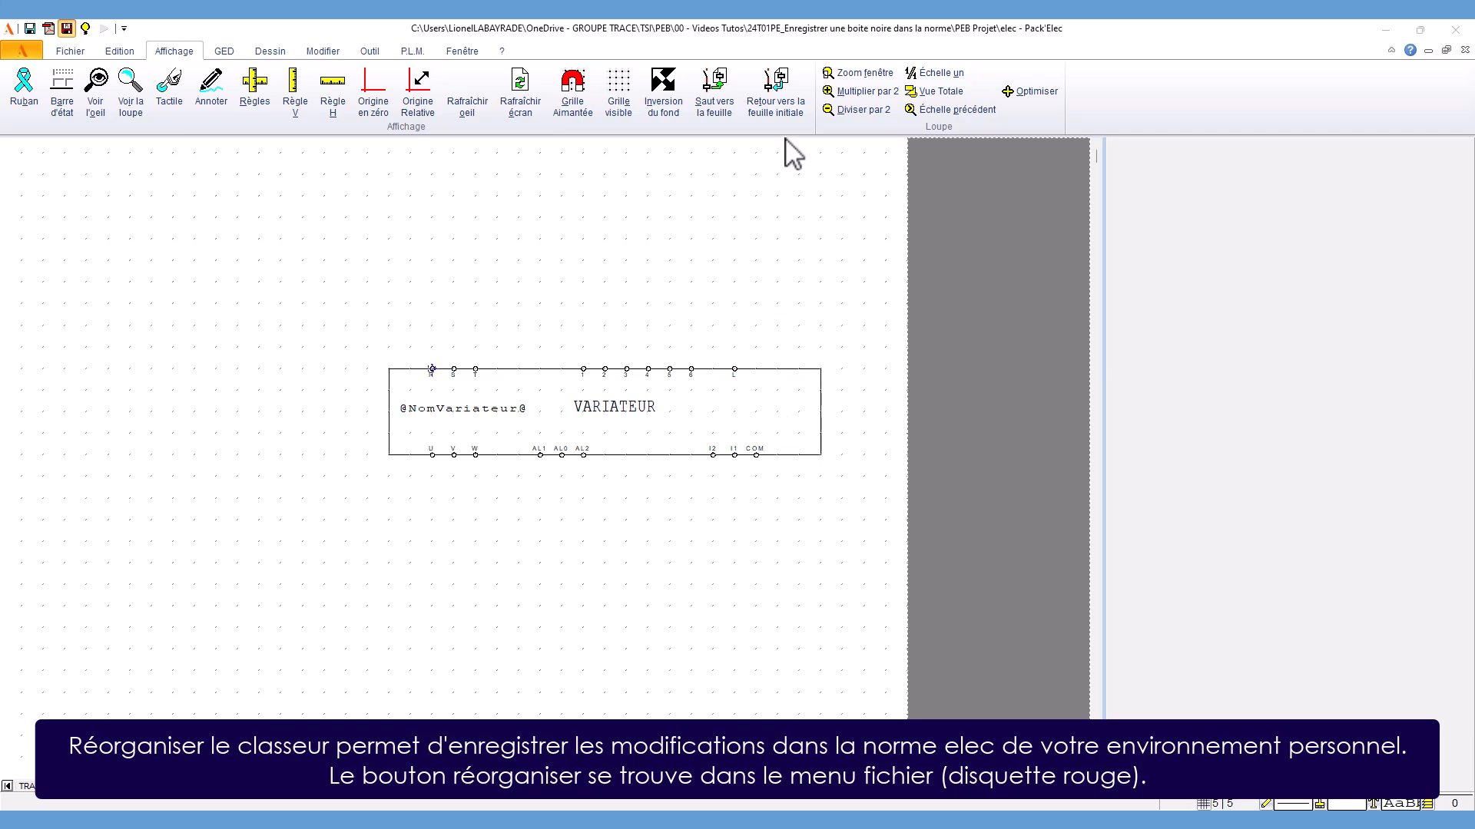
click(778, 91)
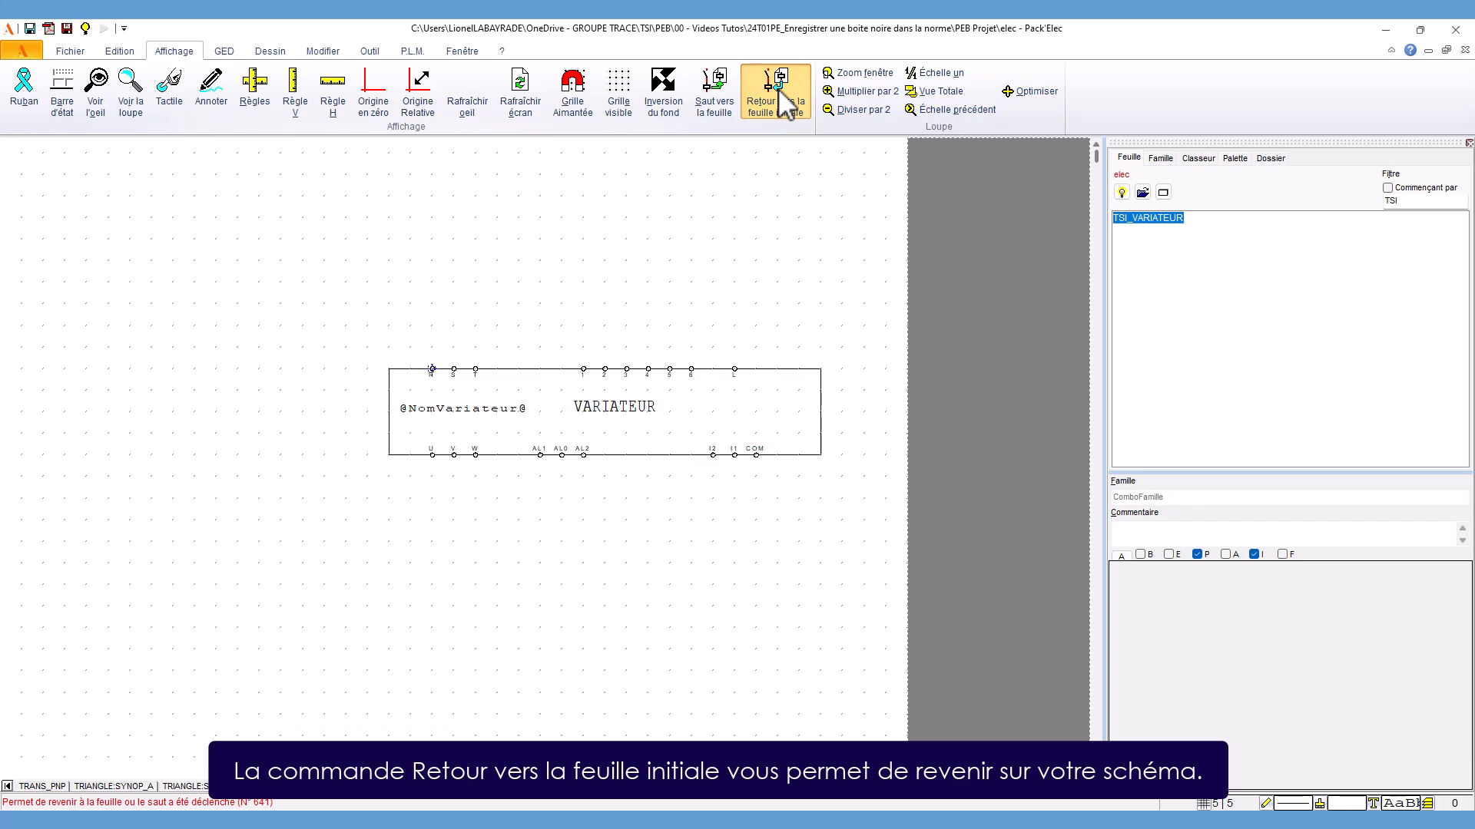
click(777, 89)
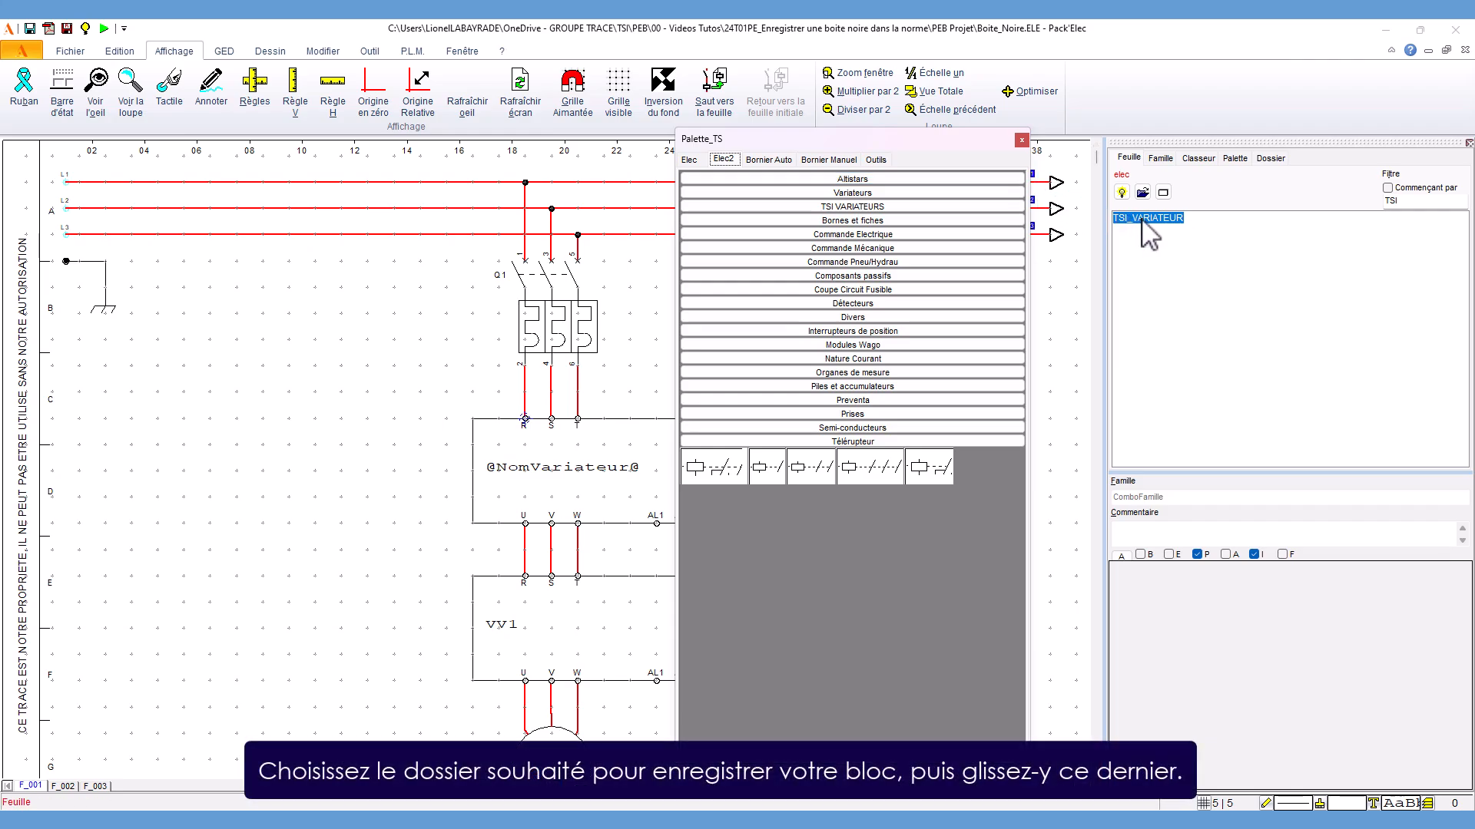
Add TSI_VARIATEUR to the TSI VARIATEURS family of the Elec2 palette as an image-and-text button with height 56.
click(851, 217)
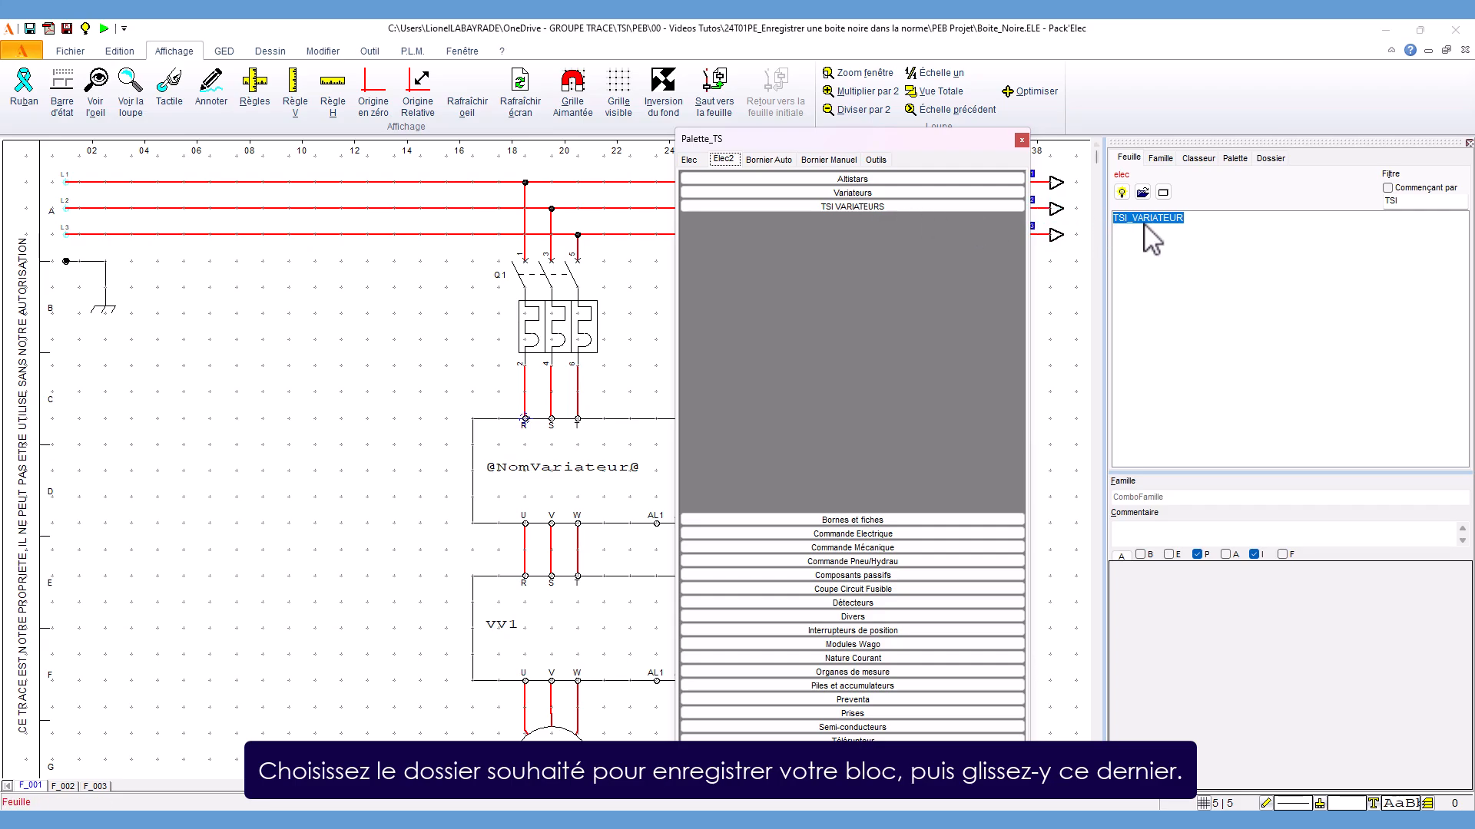
drag(1166, 234, 835, 277)
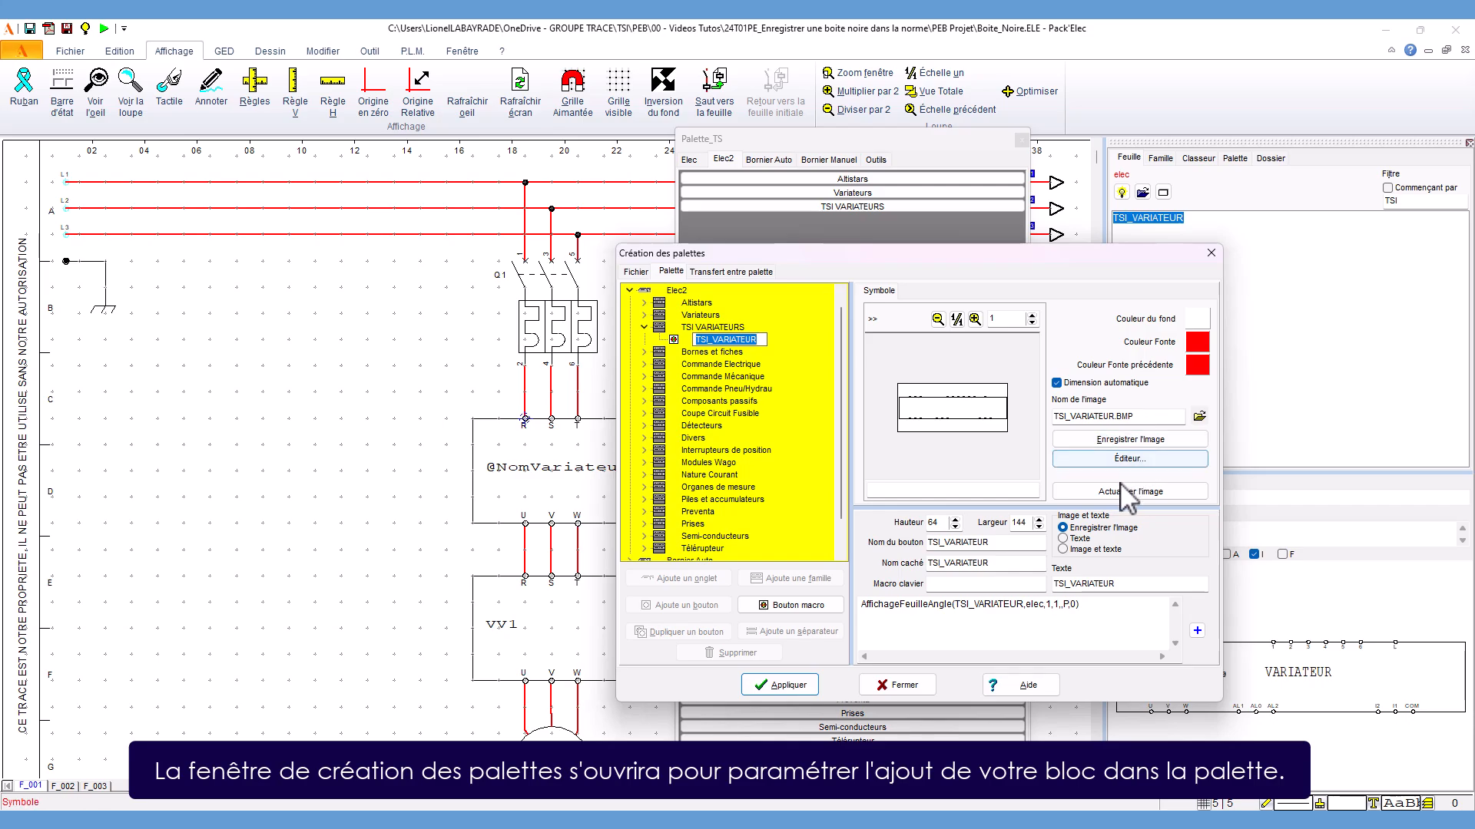
click(1063, 549)
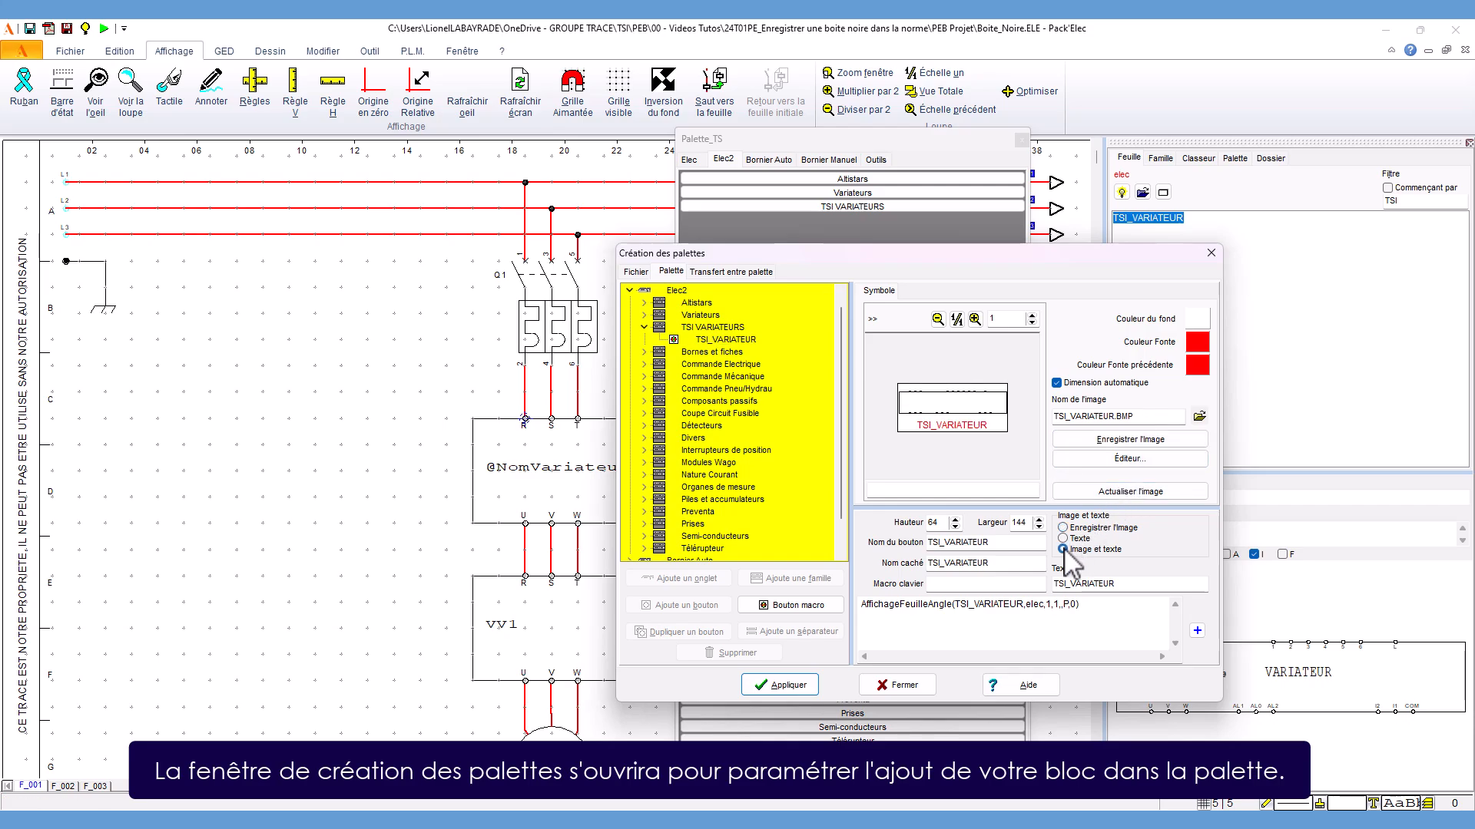
click(954, 520)
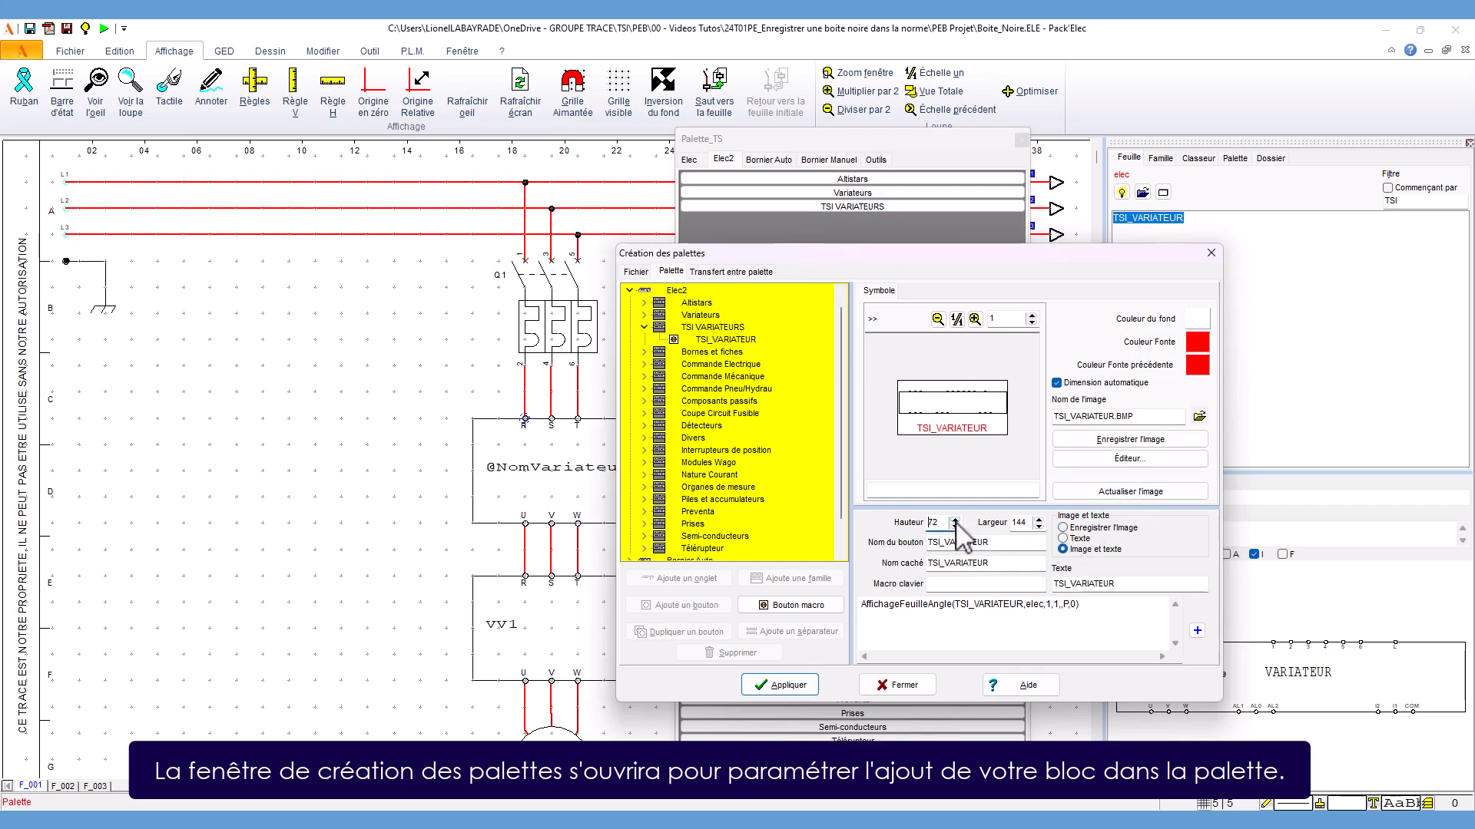
click(955, 525)
click(955, 525)
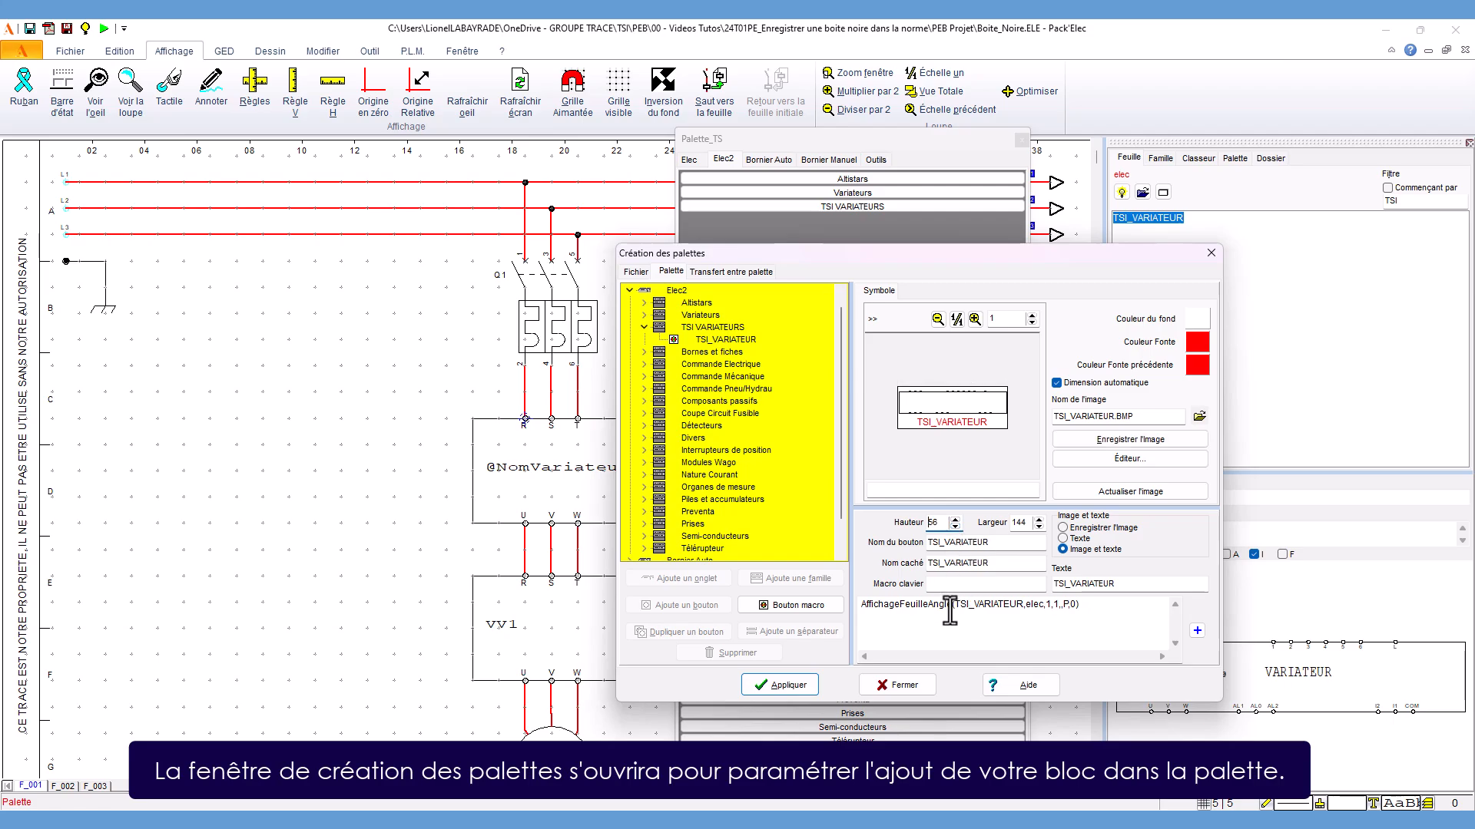
click(783, 685)
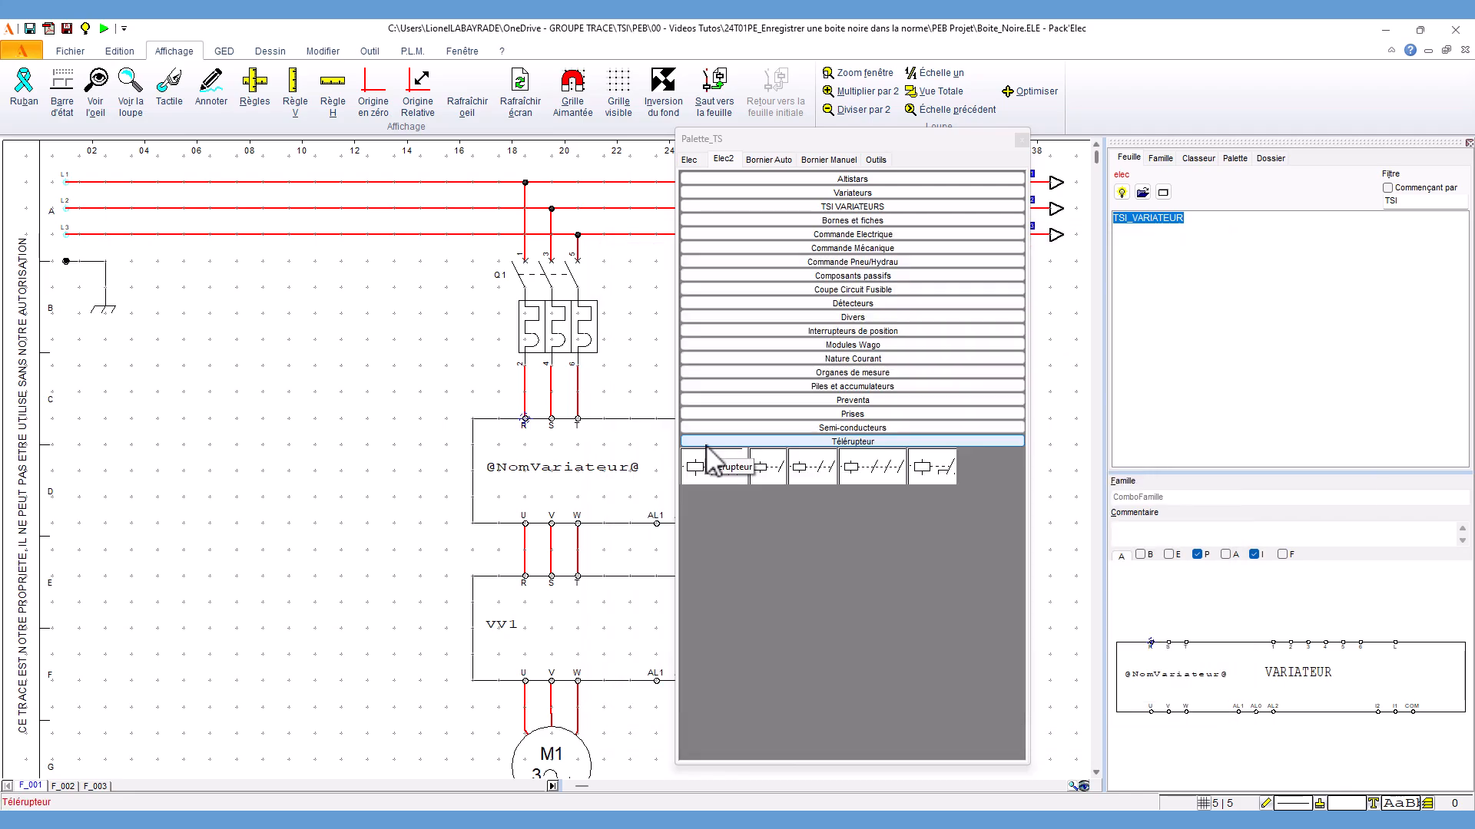
click(1021, 140)
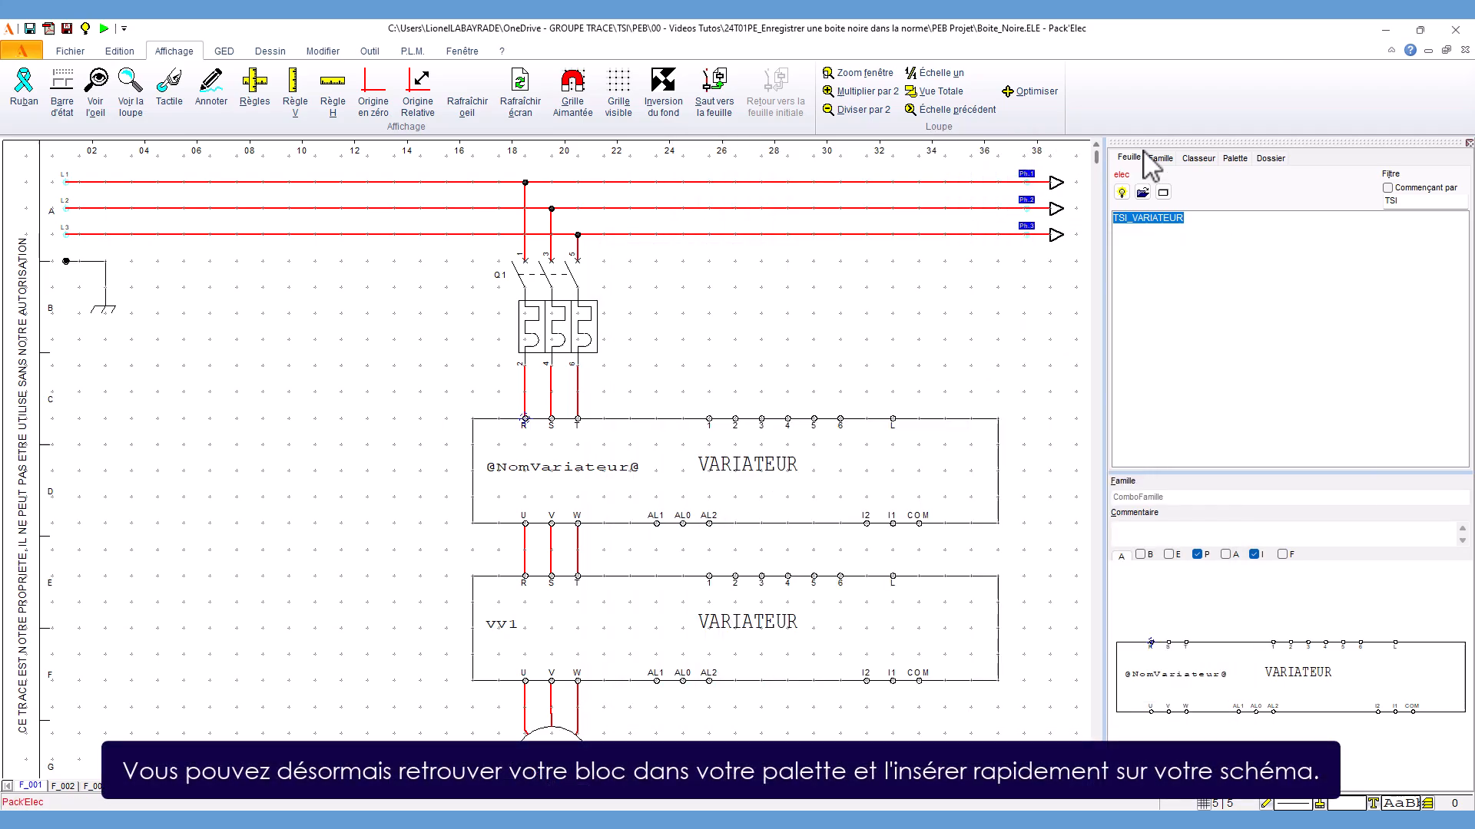
Display the TSI VARIATEURS family of the Elec2 palette.
click(1235, 158)
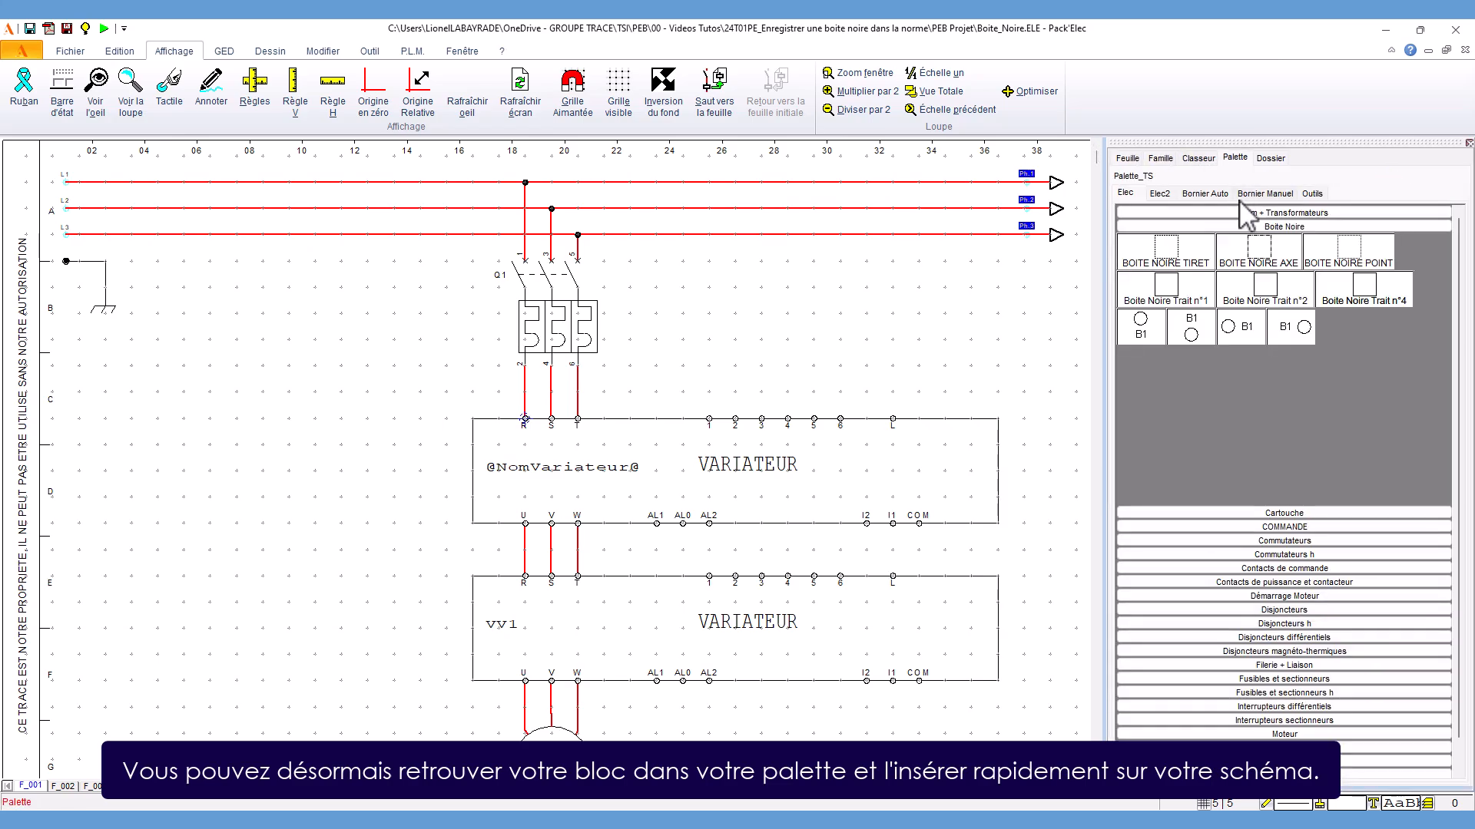
click(1165, 193)
click(1169, 271)
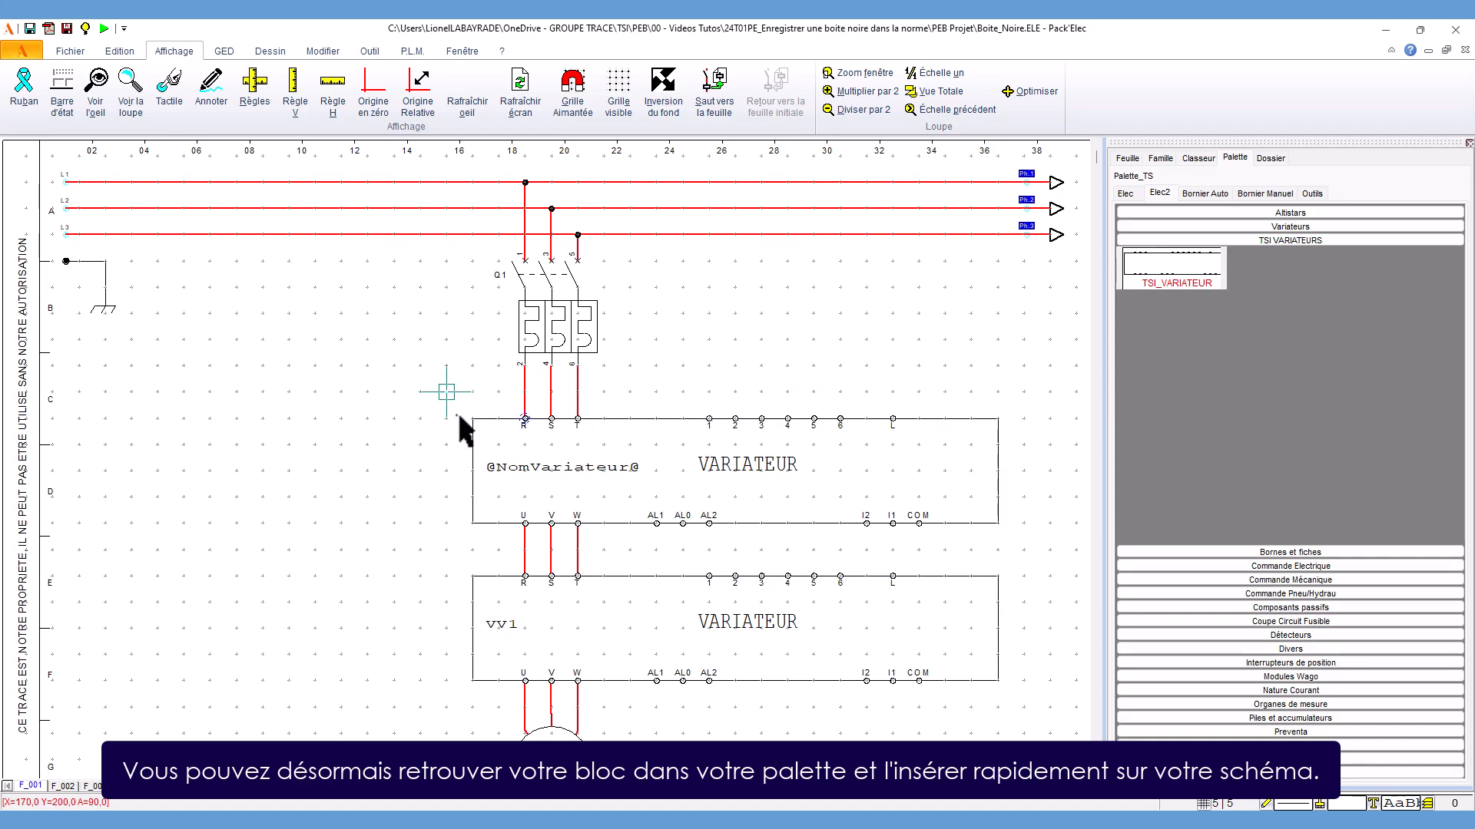
Replace both variateur boxes on the schematic with TSI_VARIATEUR from the palette, placed on the lines between Q1 and M1 with NomVariateur VV2.
click(1028, 687)
key(Delete)
click(1178, 266)
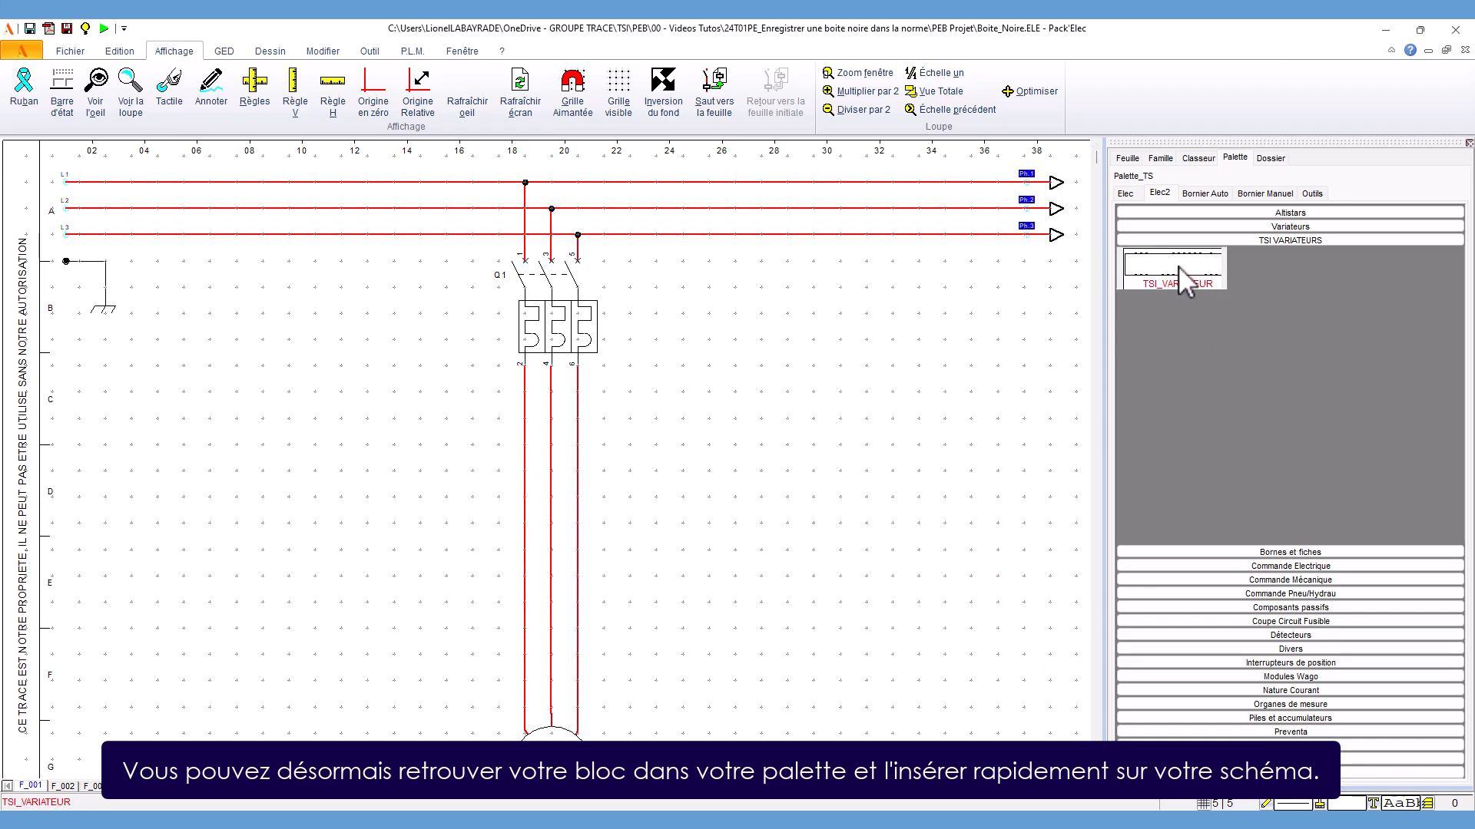
click(539, 444)
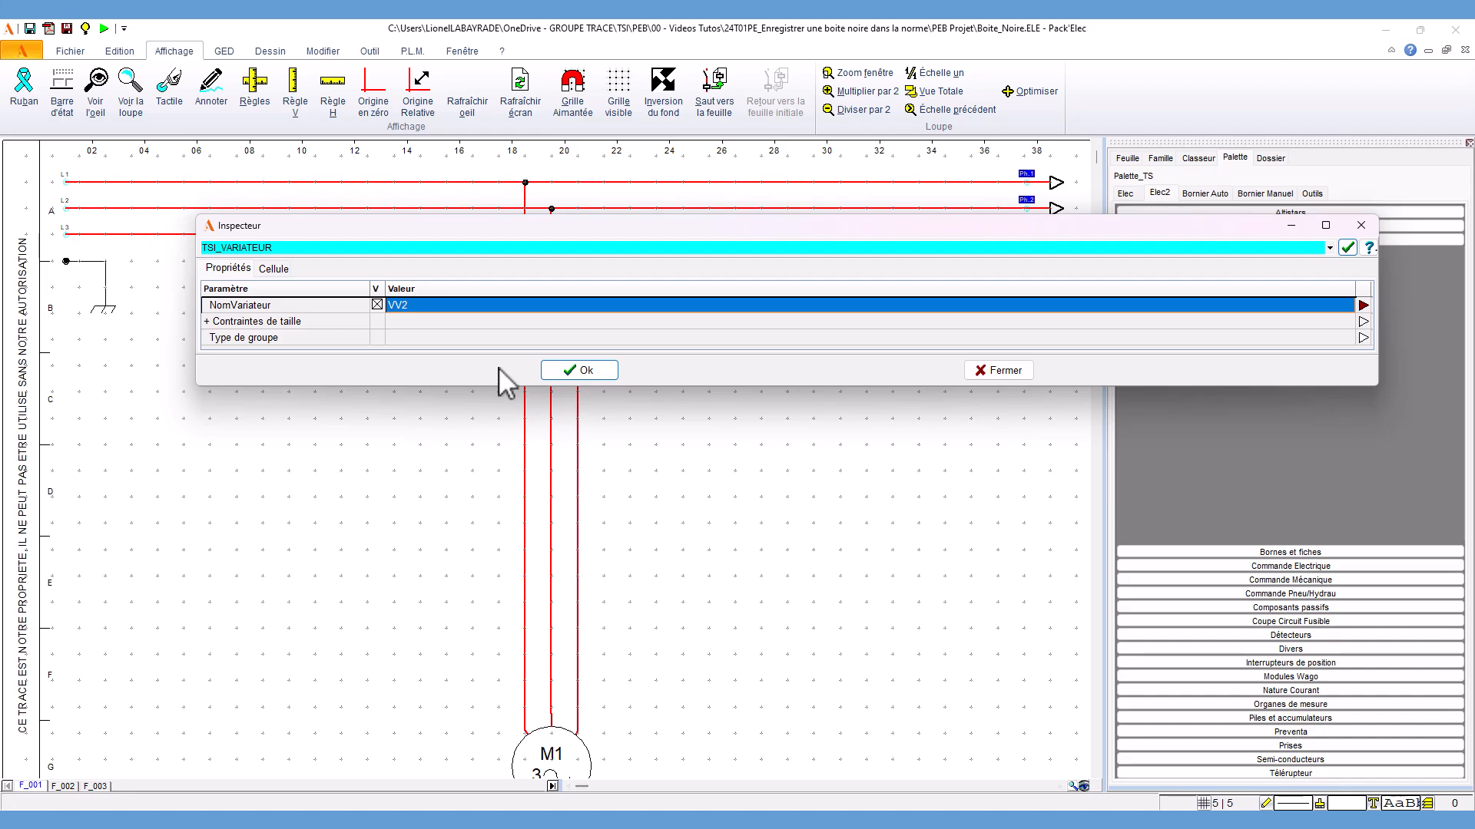
click(577, 372)
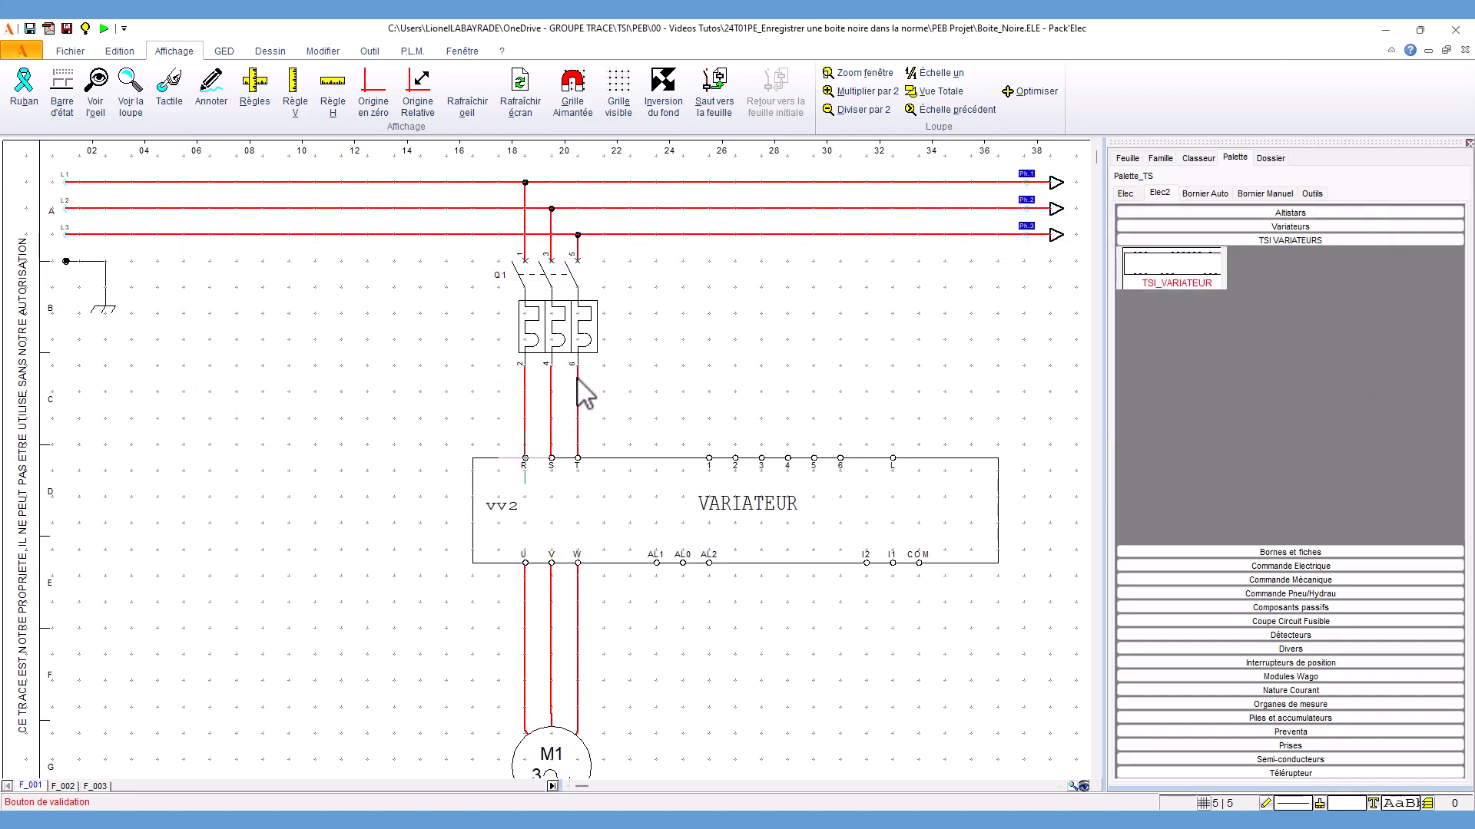